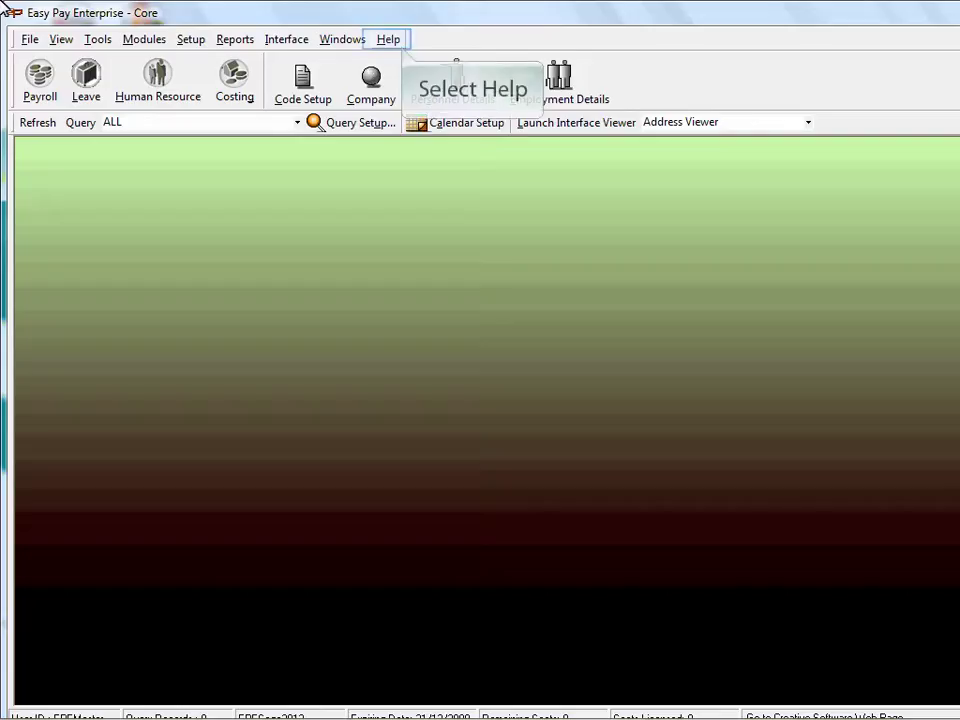
Confirm in Help > About that the installed version is 10.6.00.00, then return to the Help menu.
left_click(400, 44)
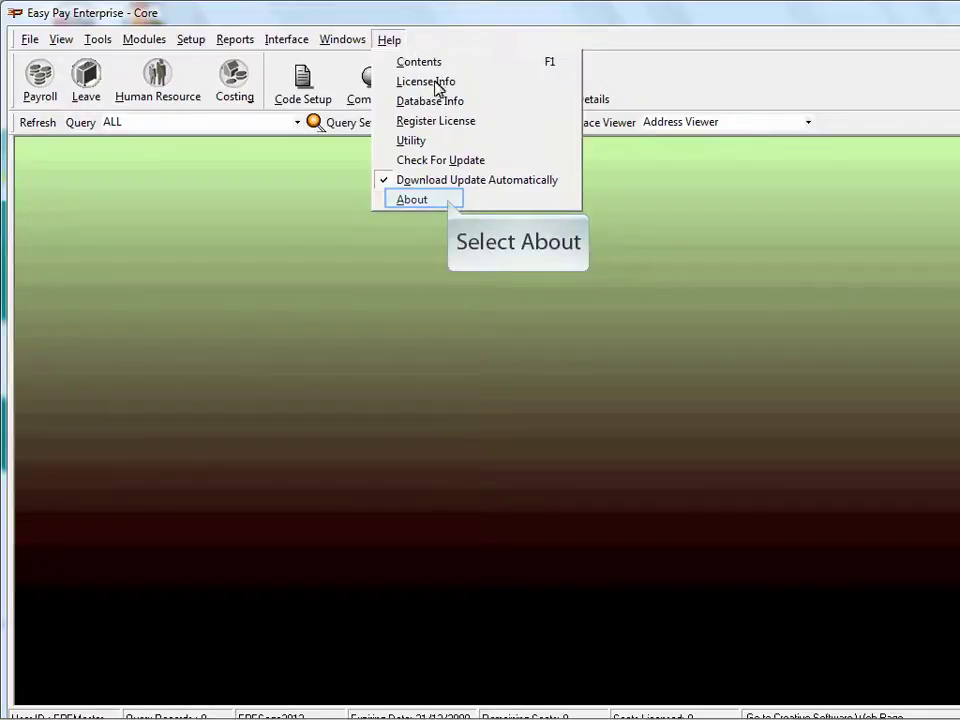
left_click(414, 200)
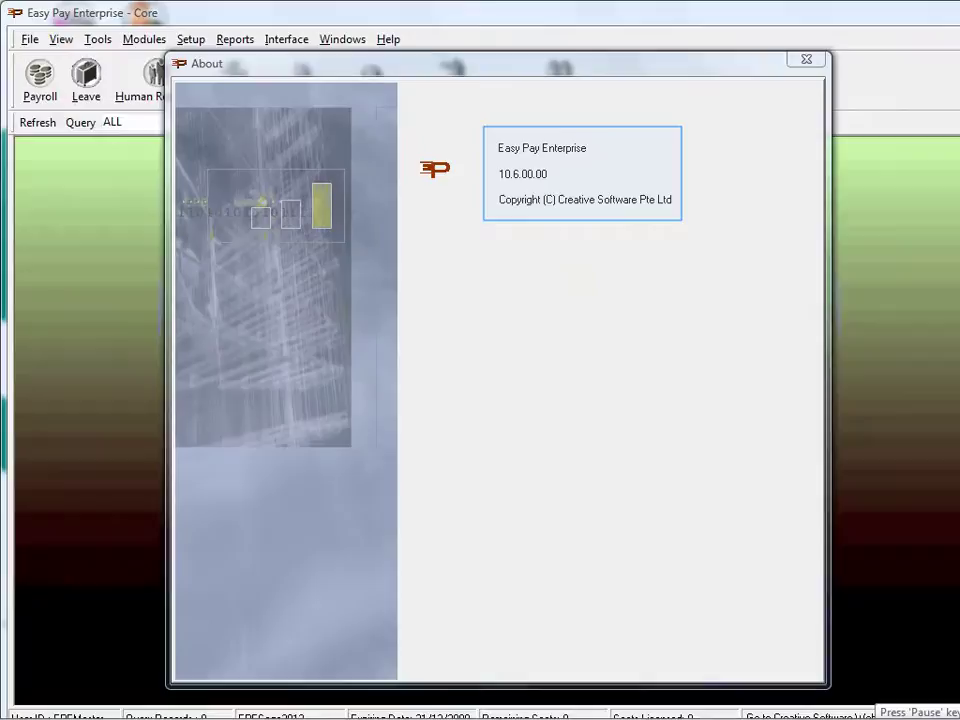
key("Escape")
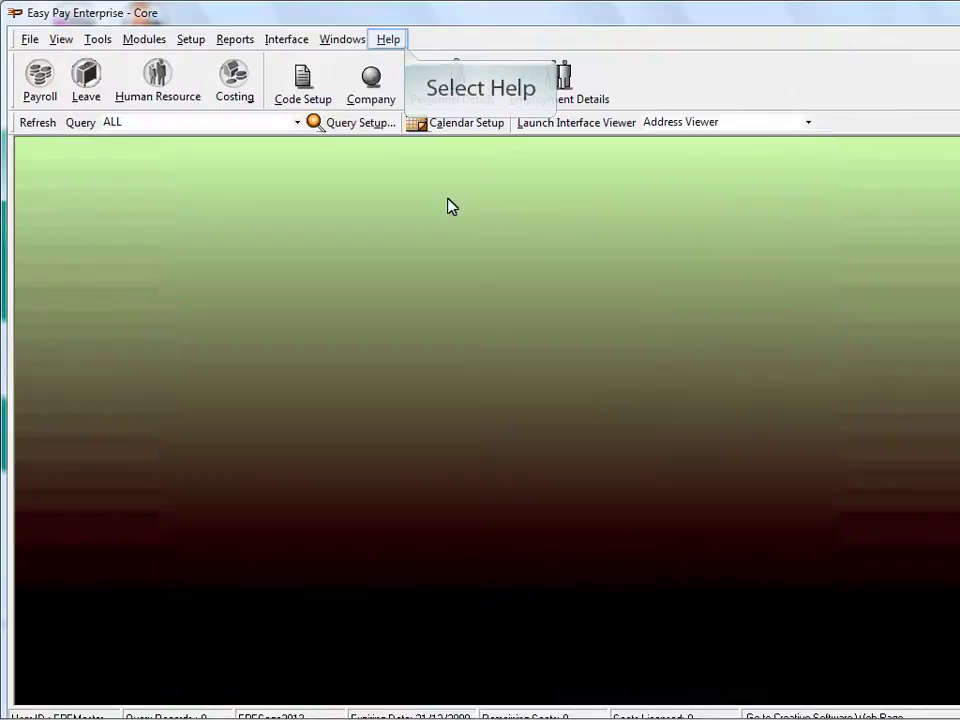
left_click(389, 40)
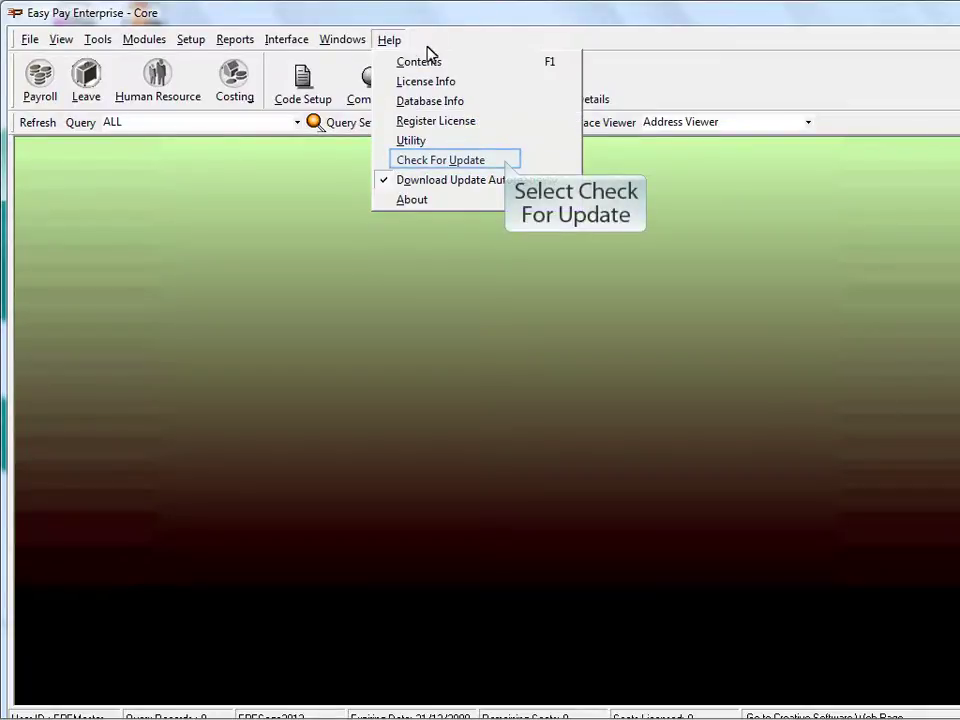
Download the 10.6.02.00 program update and accept installing its program files.
left_click(505, 160)
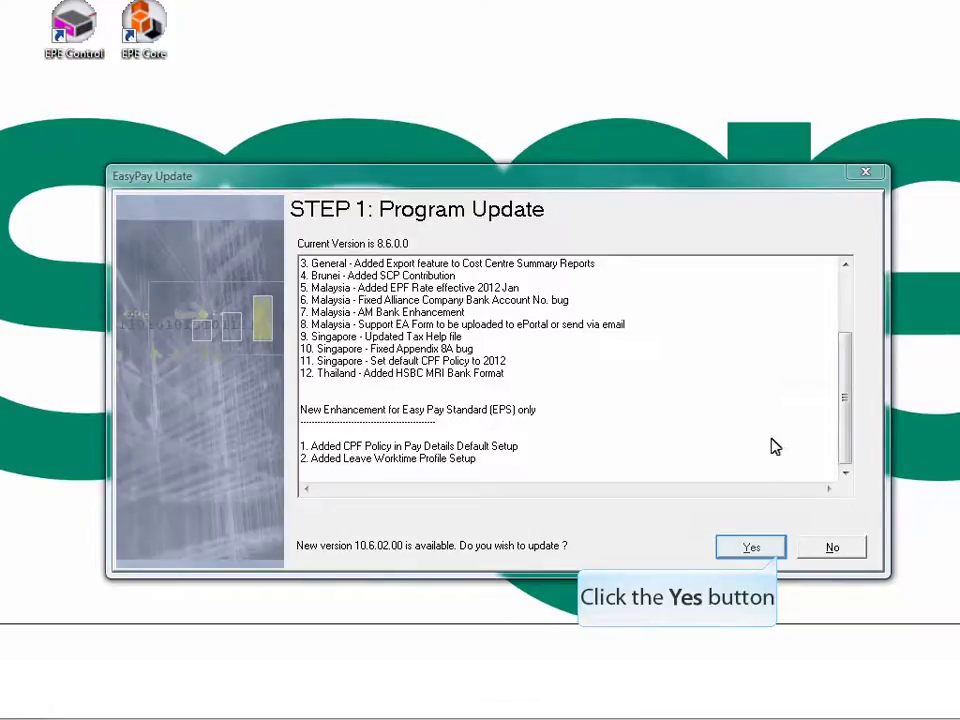
left_click(781, 558)
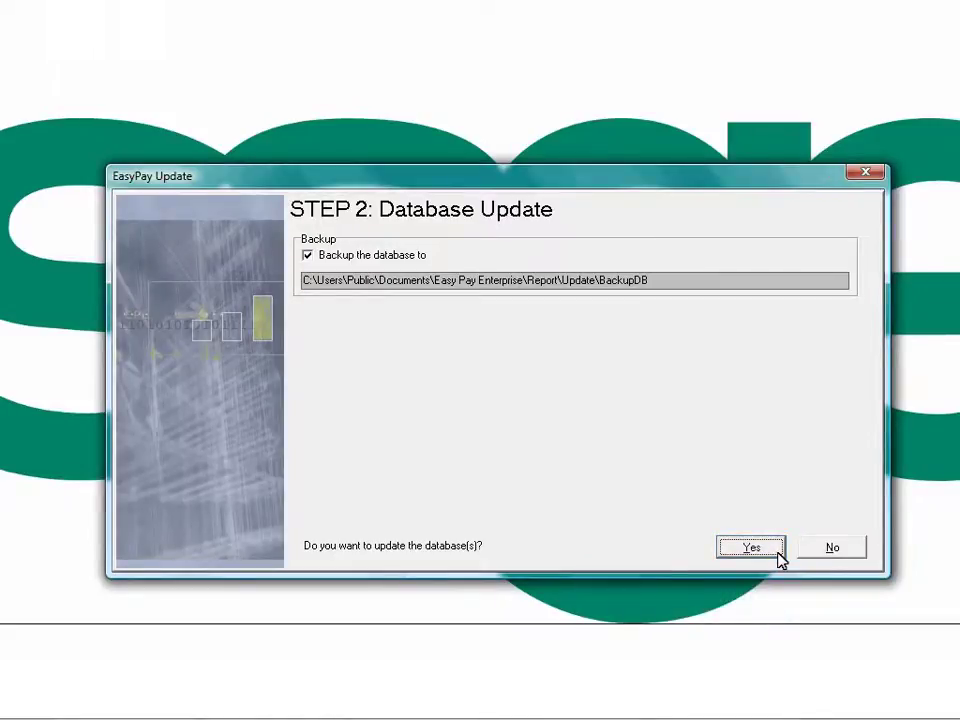
Approve the database update, log in to run it, and exit the completed update wizard.
left_click(779, 556)
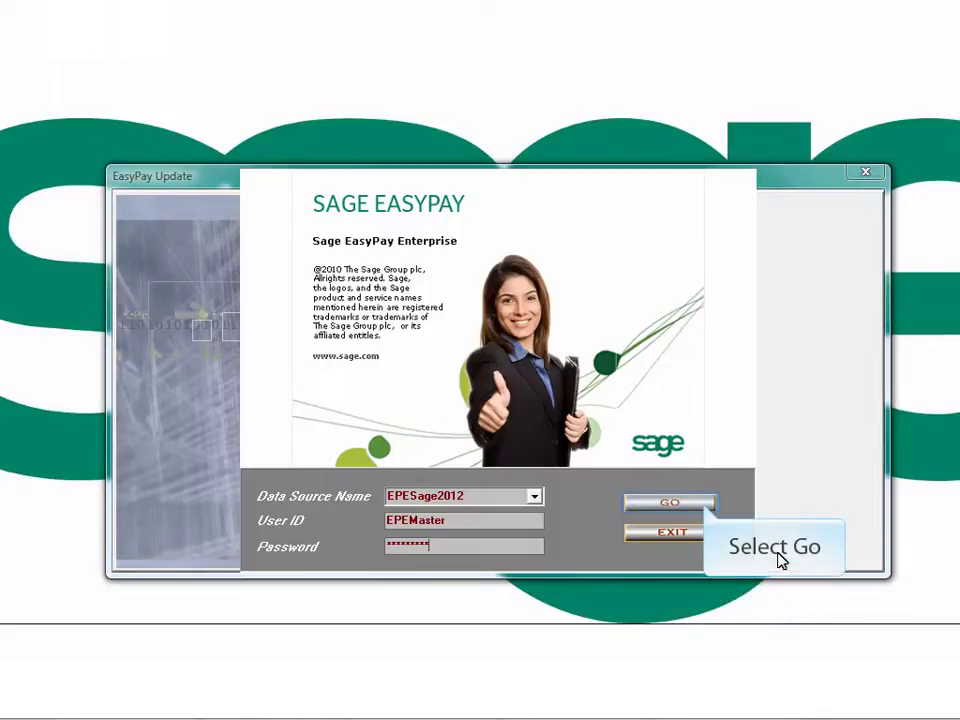
left_click(706, 510)
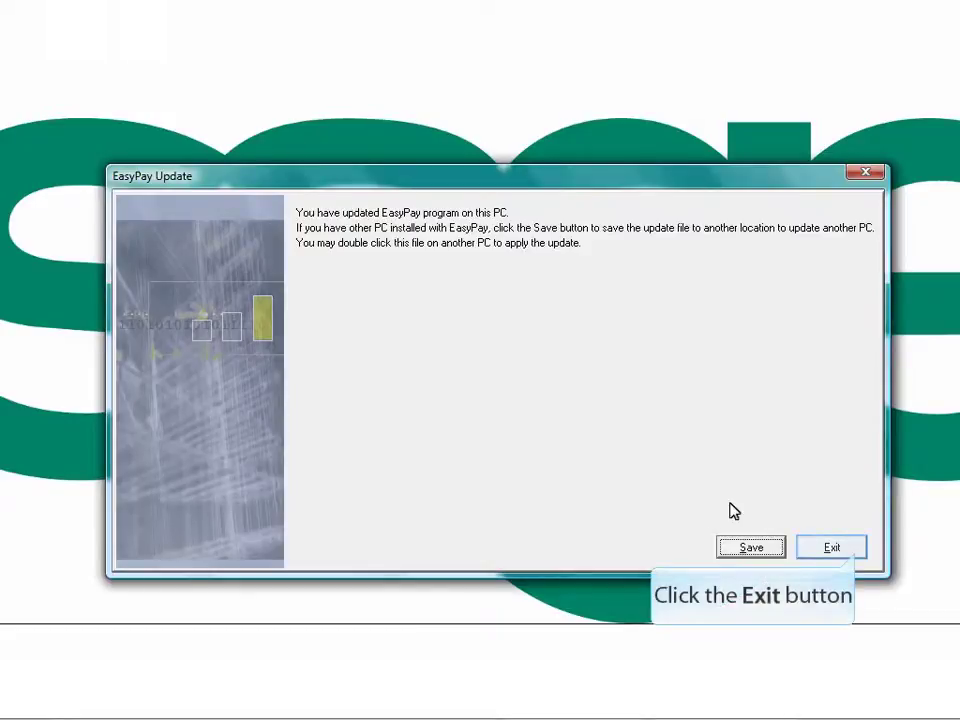
left_click(832, 548)
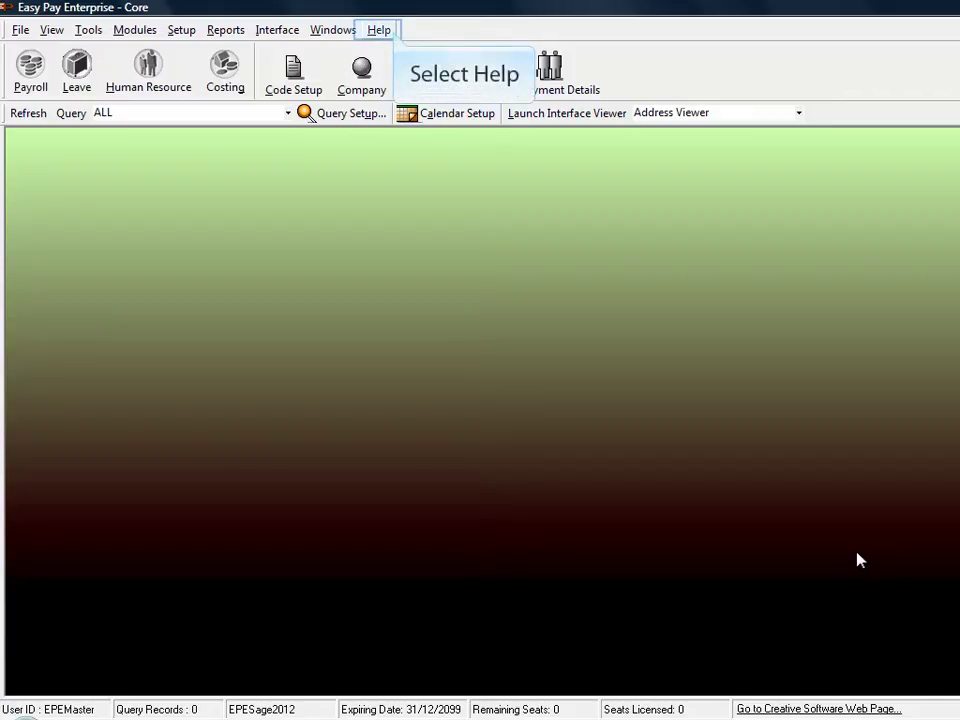
Confirm in Help > About that the version is now 10.6.02.00.
left_click(380, 30)
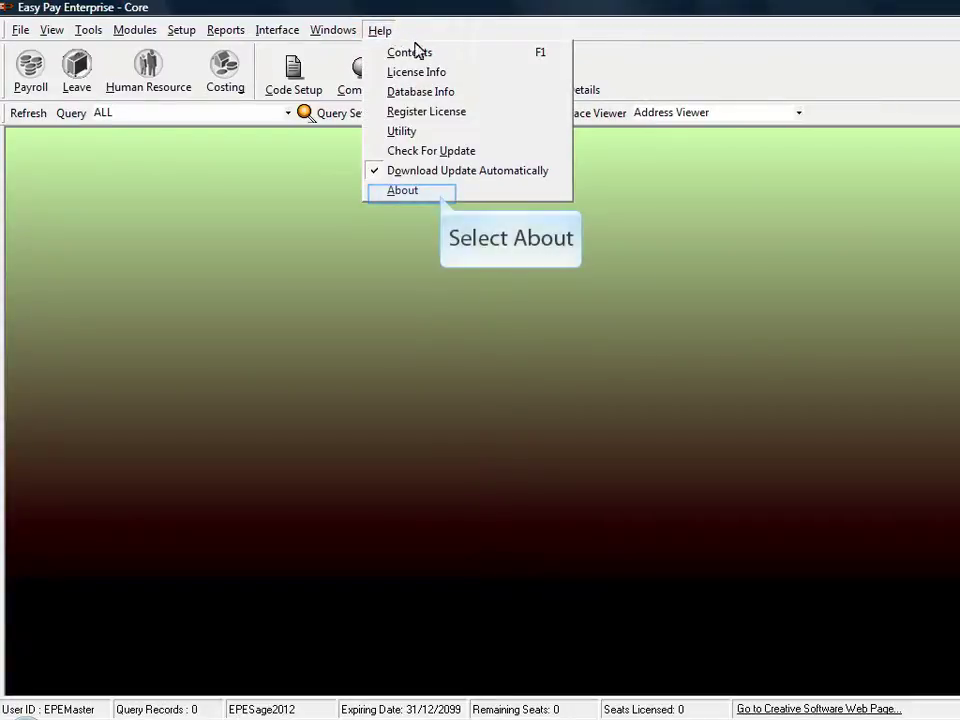
left_click(438, 192)
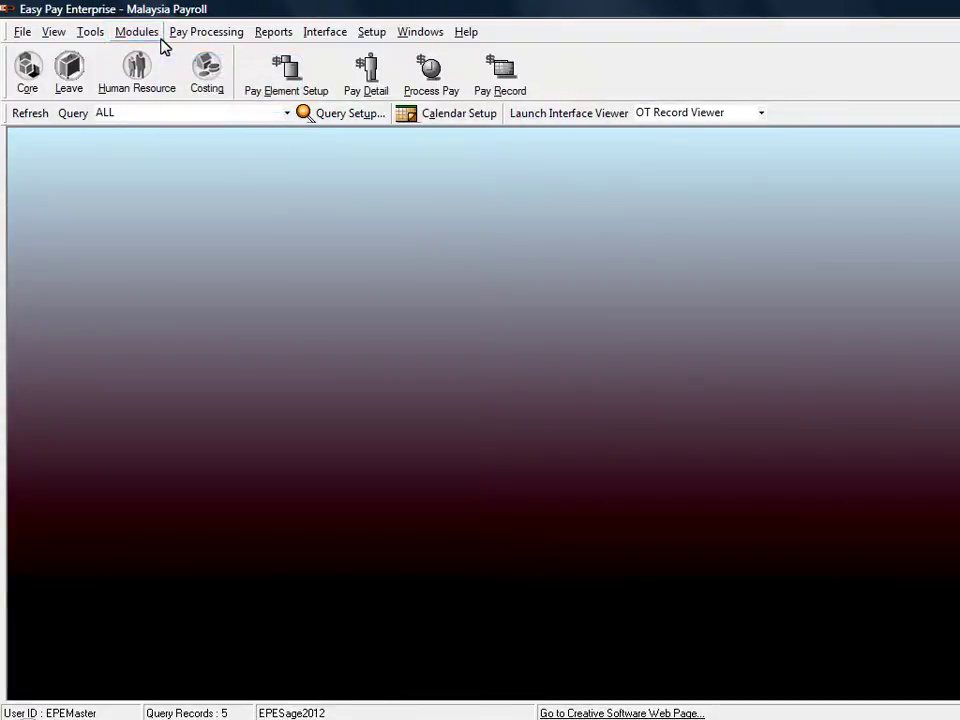
Run EPF Progression from Modules, reviewing EPFYr2012Jan effective 01-01-2012.
left_click(161, 43)
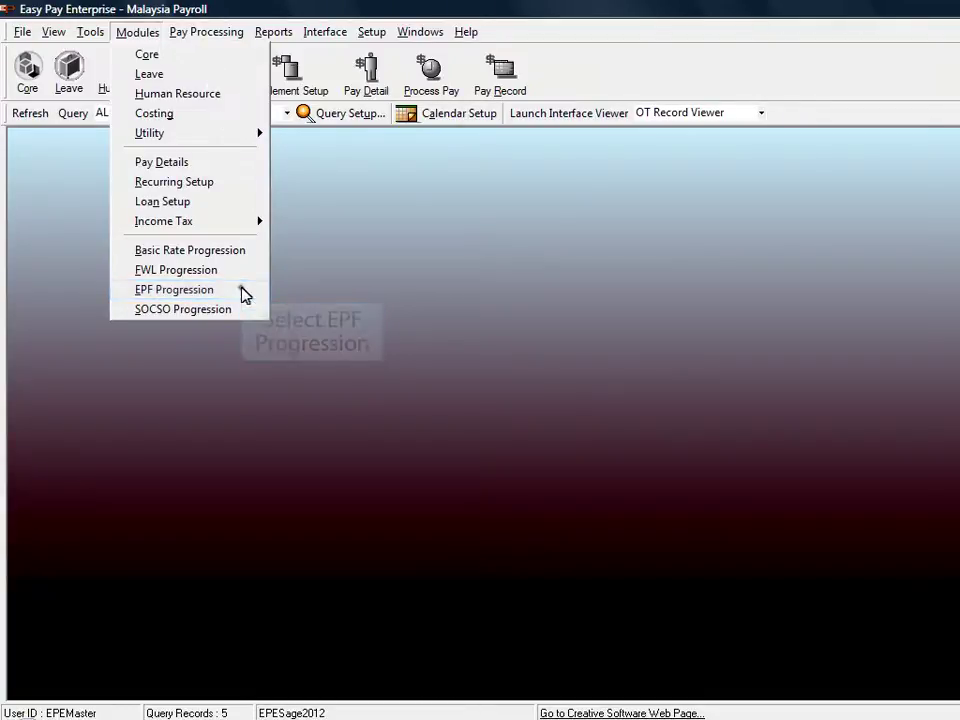
left_click(175, 289)
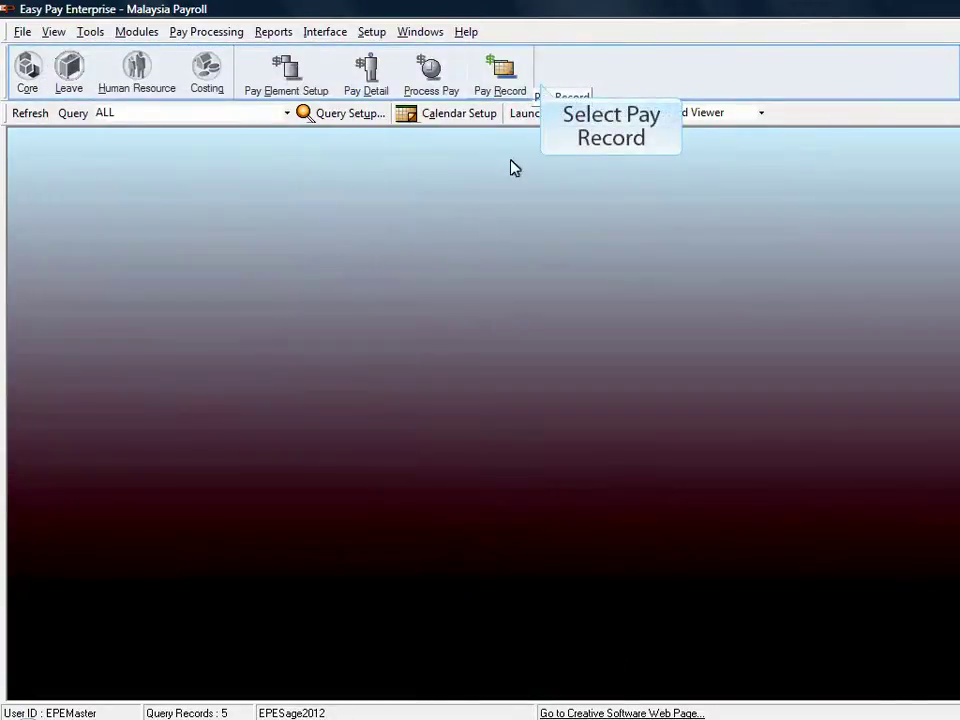
Reprocess all five period 1 pay records and open employee 004's record (EPF 440.00/520.00).
left_click(529, 71)
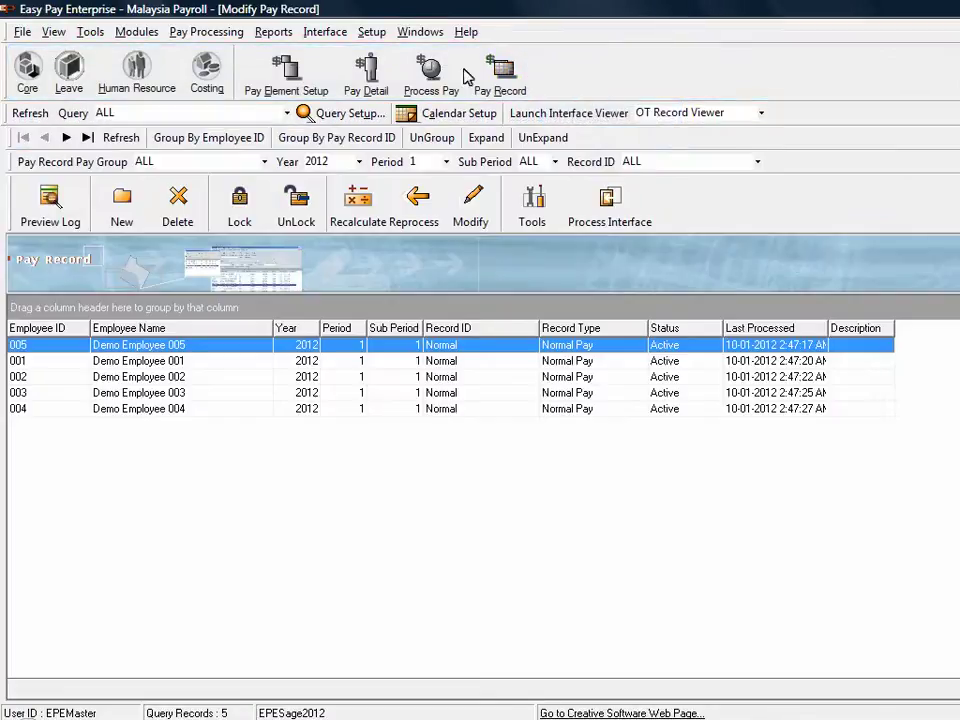
left_click(267, 410, "shift")
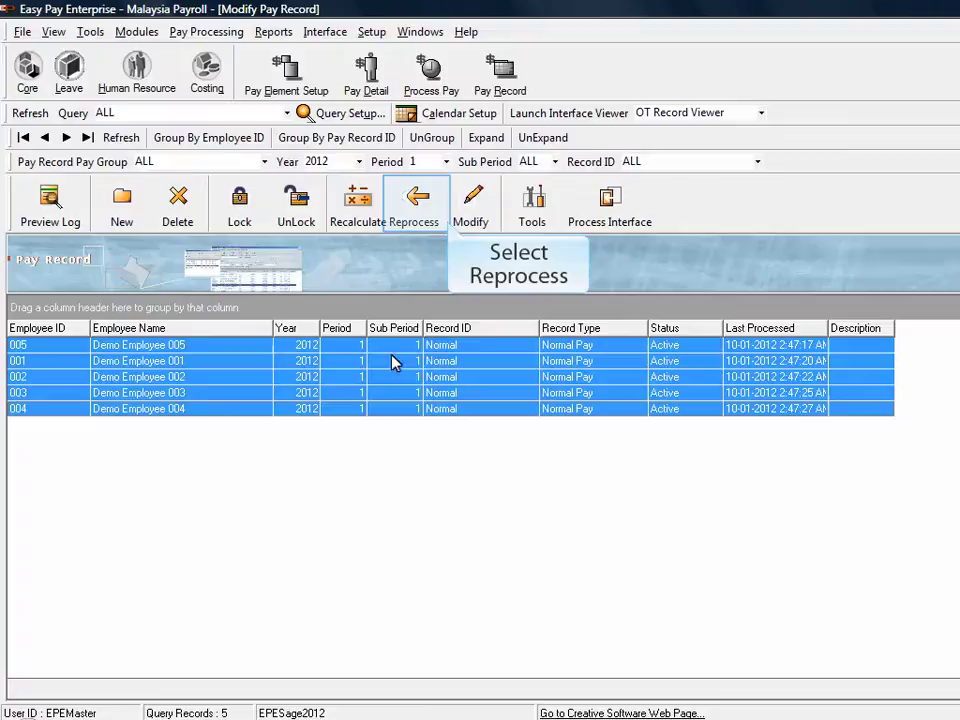
left_click(440, 200)
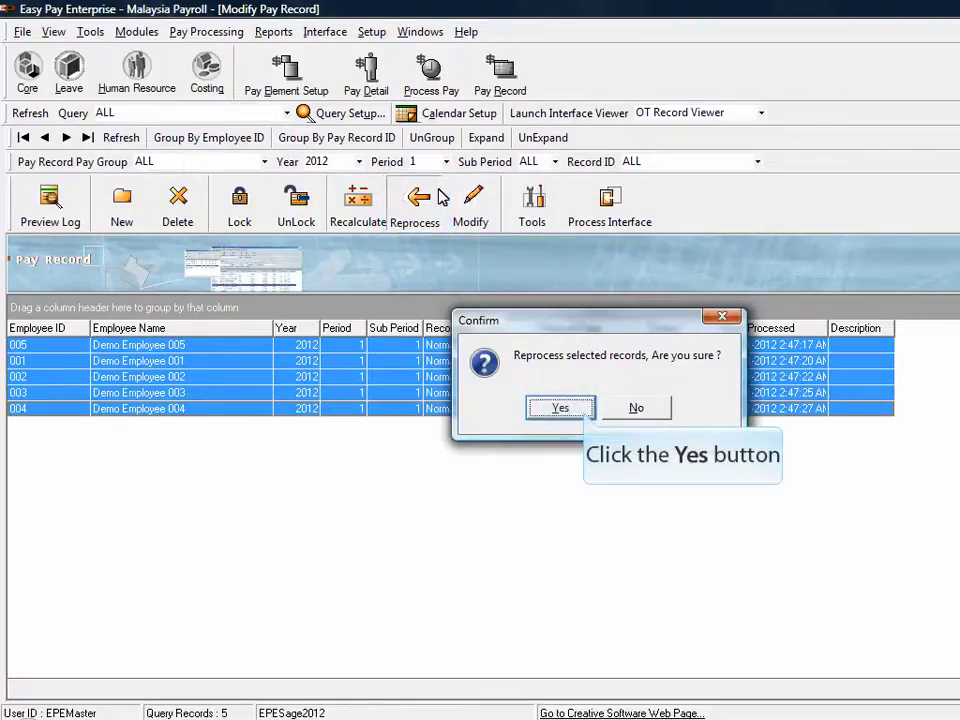
left_click(561, 408)
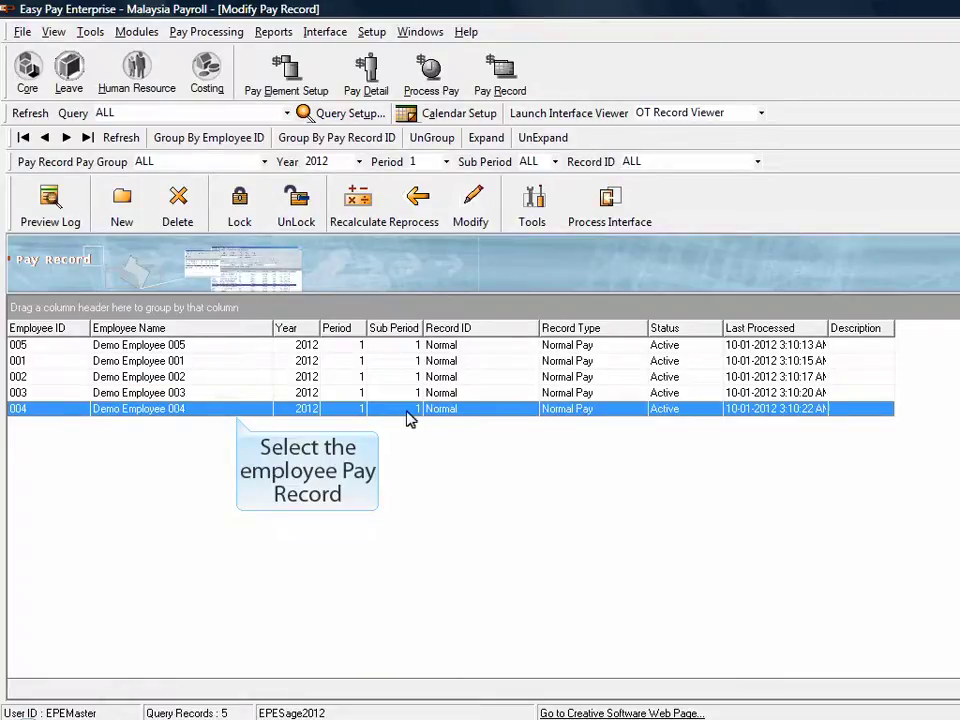
left_click(345, 411)
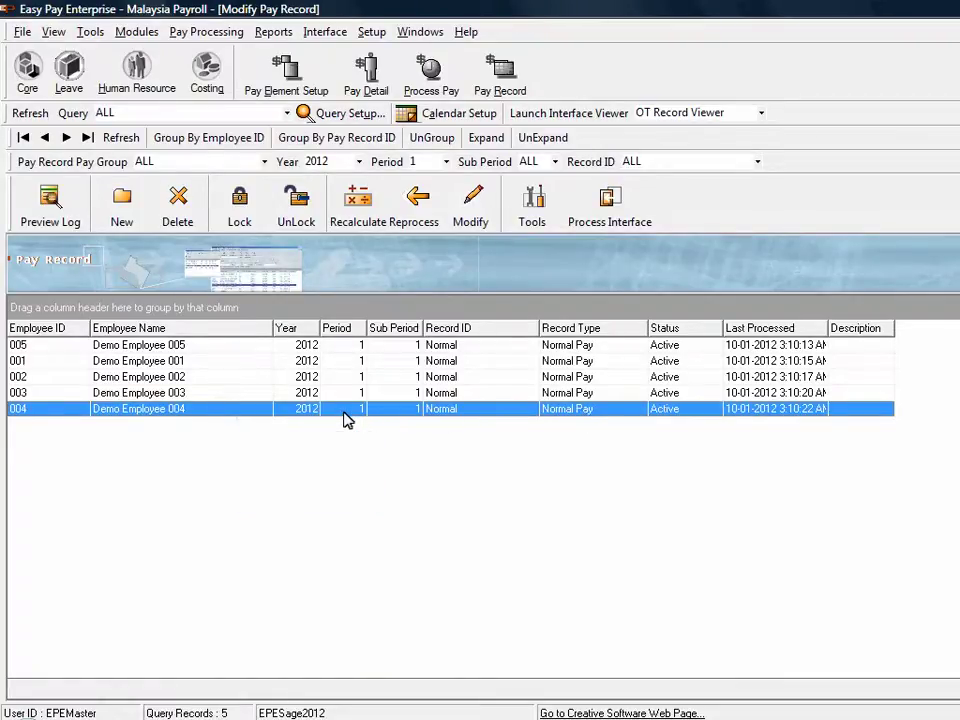
double_click(345, 421)
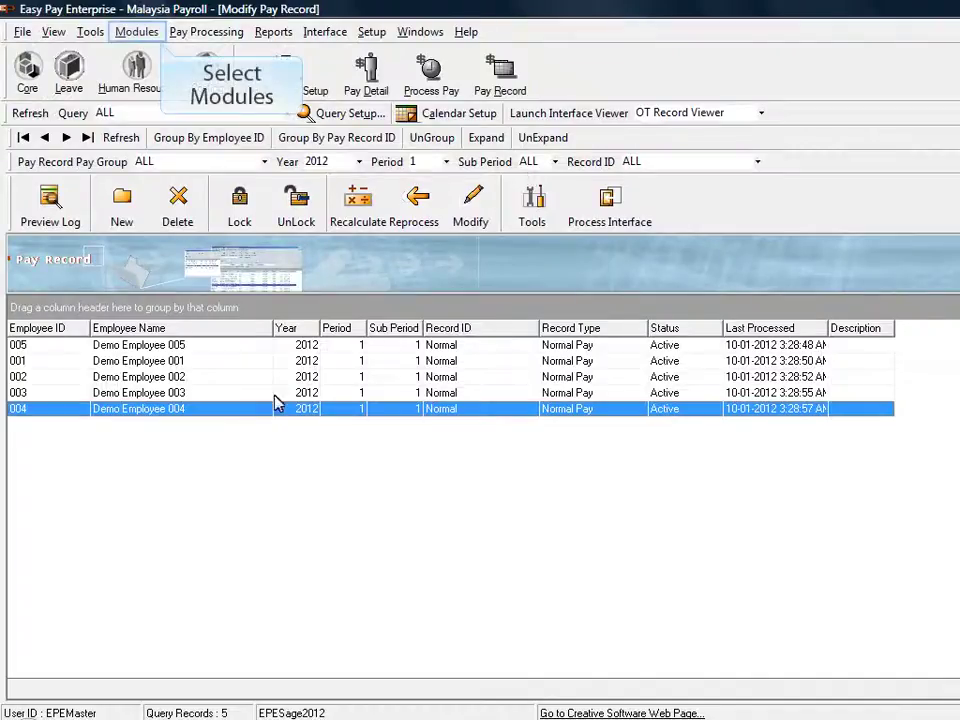
Run EPF Progression again from the Modules menu.
left_click(159, 40)
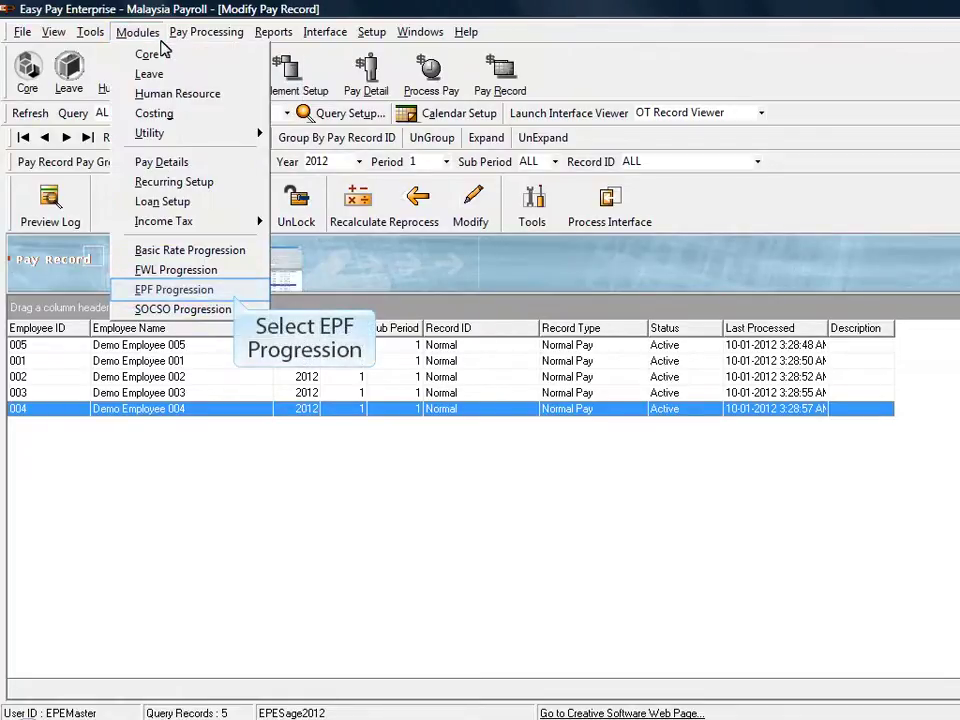
left_click(234, 292)
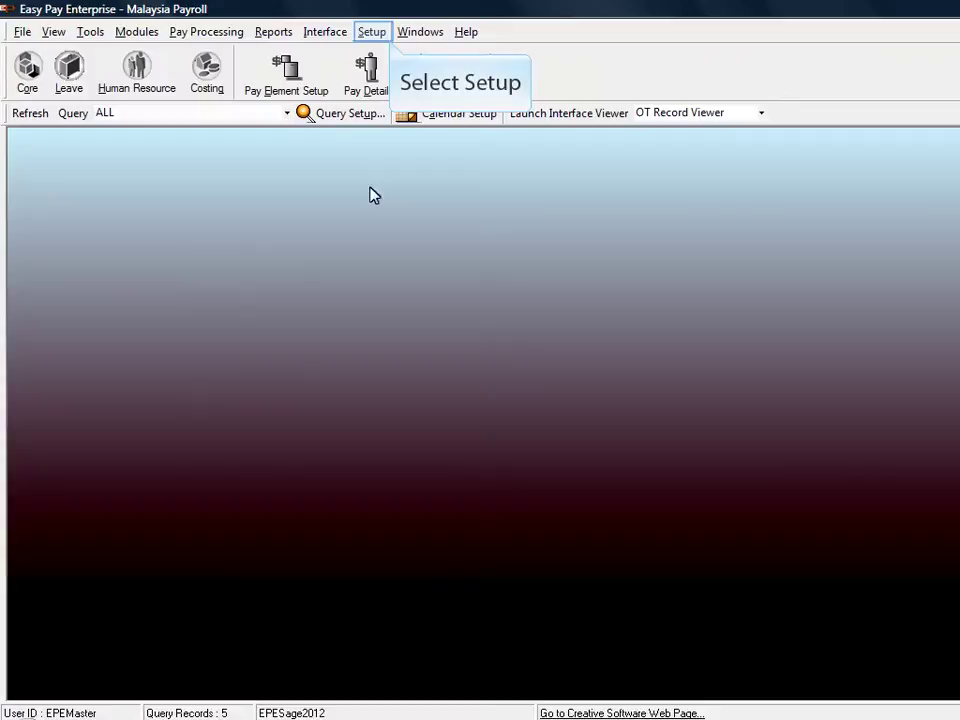
Open table EP12ST in EPF/SOCSO Table Setup and start modifying its 10–5000 band.
left_click(372, 32)
mouse_move(425, 142)
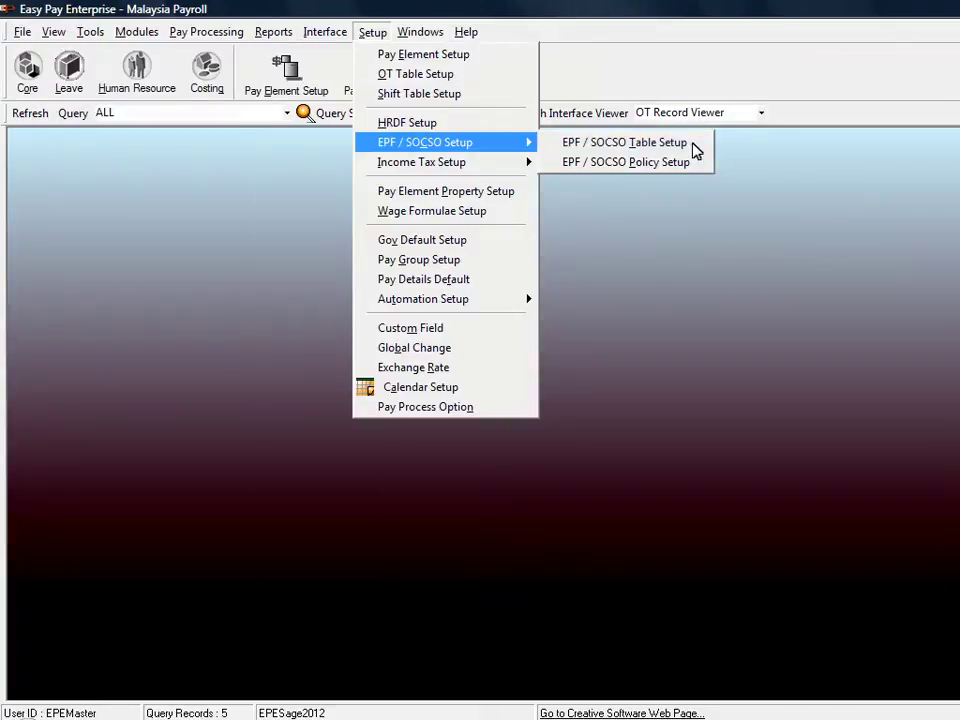
left_click(660, 143)
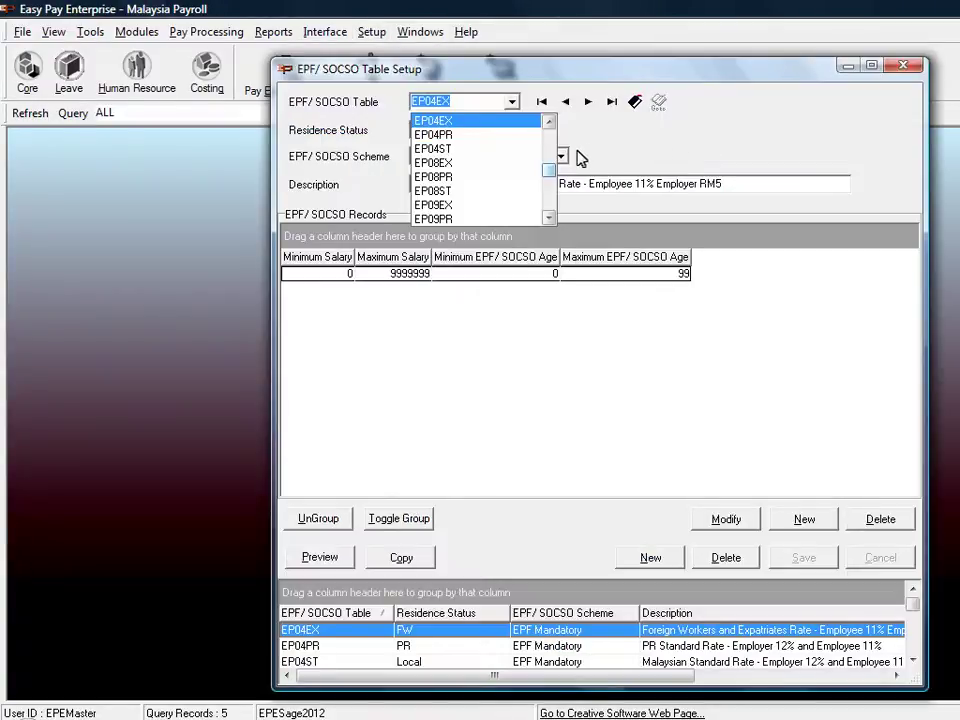
scroll(548, 176, "down", 3)
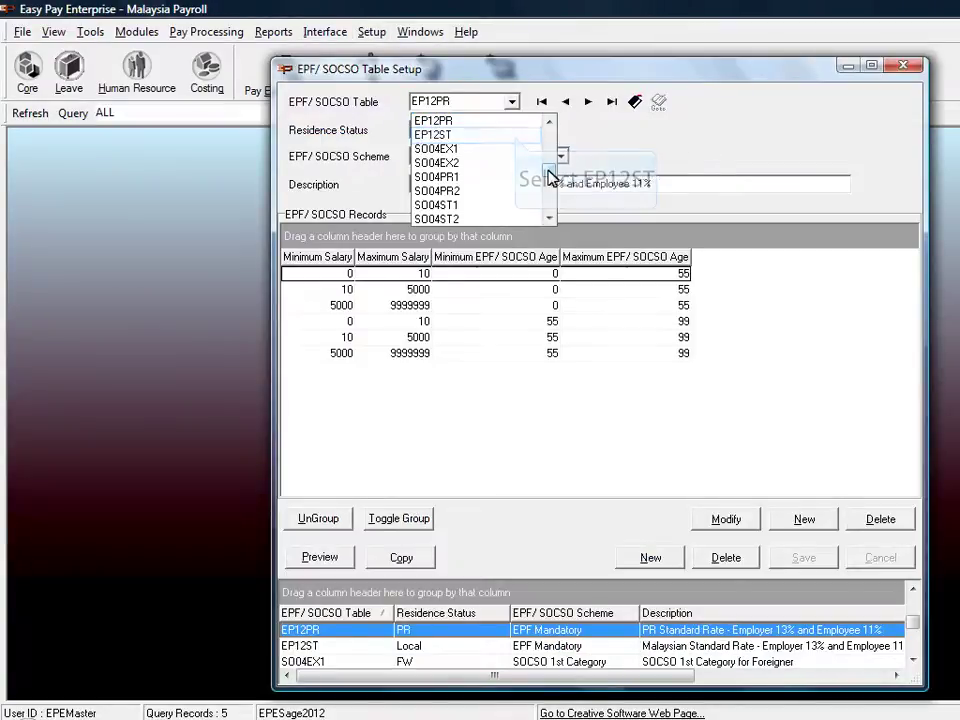
left_click(469, 139)
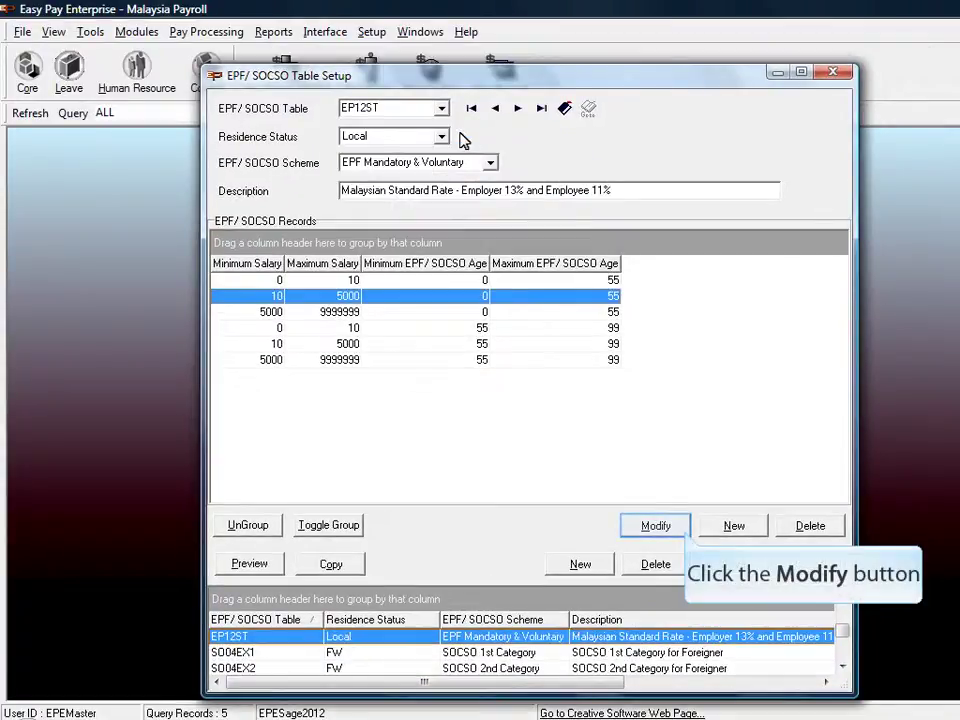
left_click(686, 535)
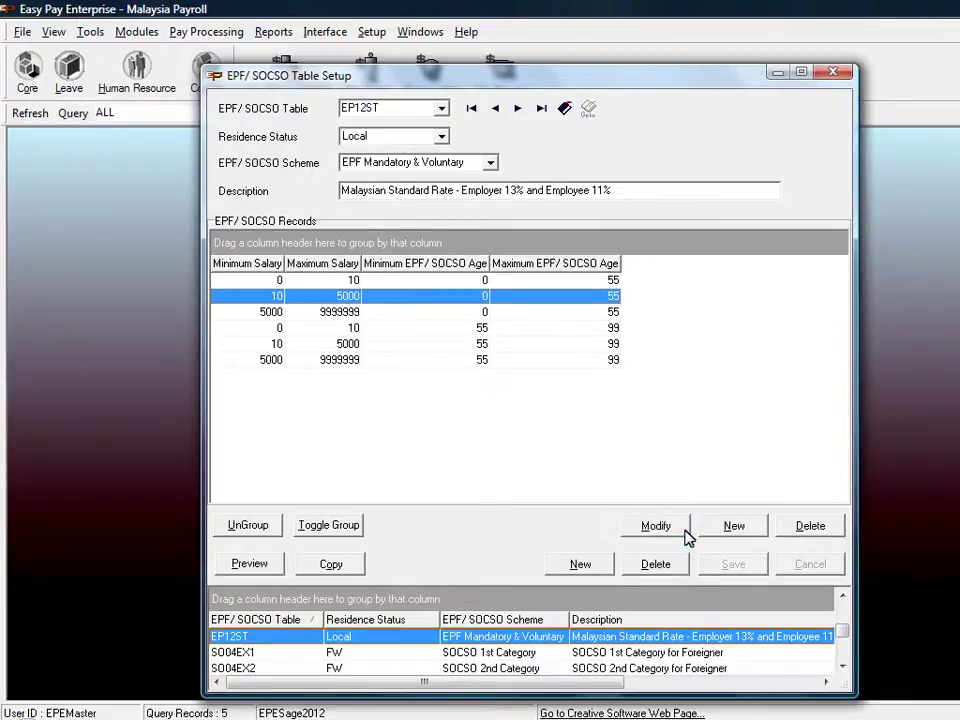
Set the 10–5000 employee formula to Template 3 with CEILING and RNDNEAR voluntary rounding.
left_click(684, 535)
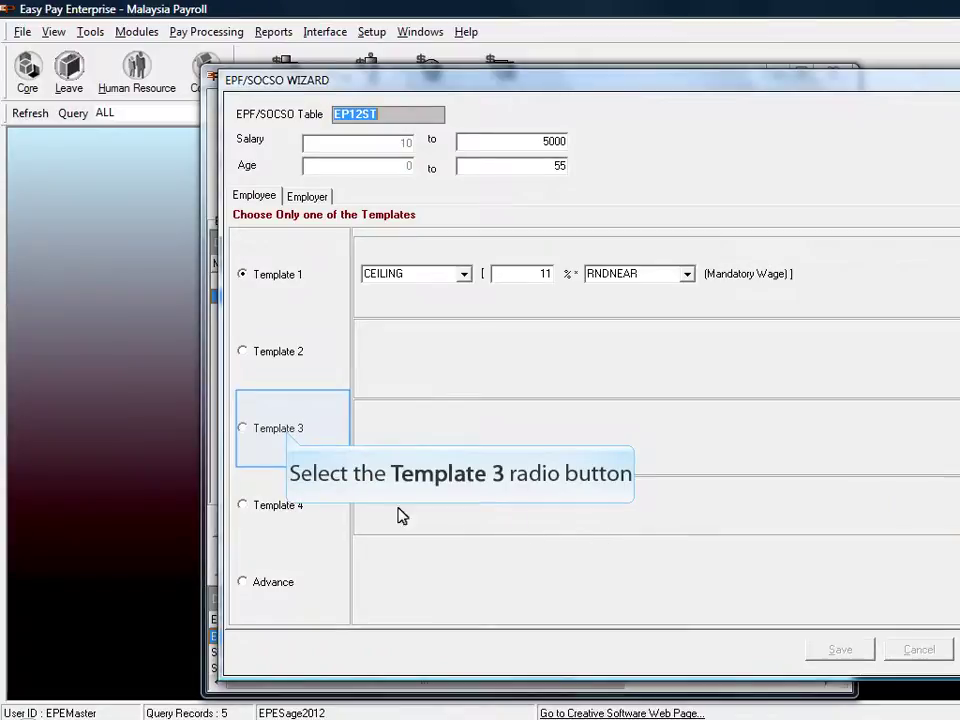
left_click(288, 433)
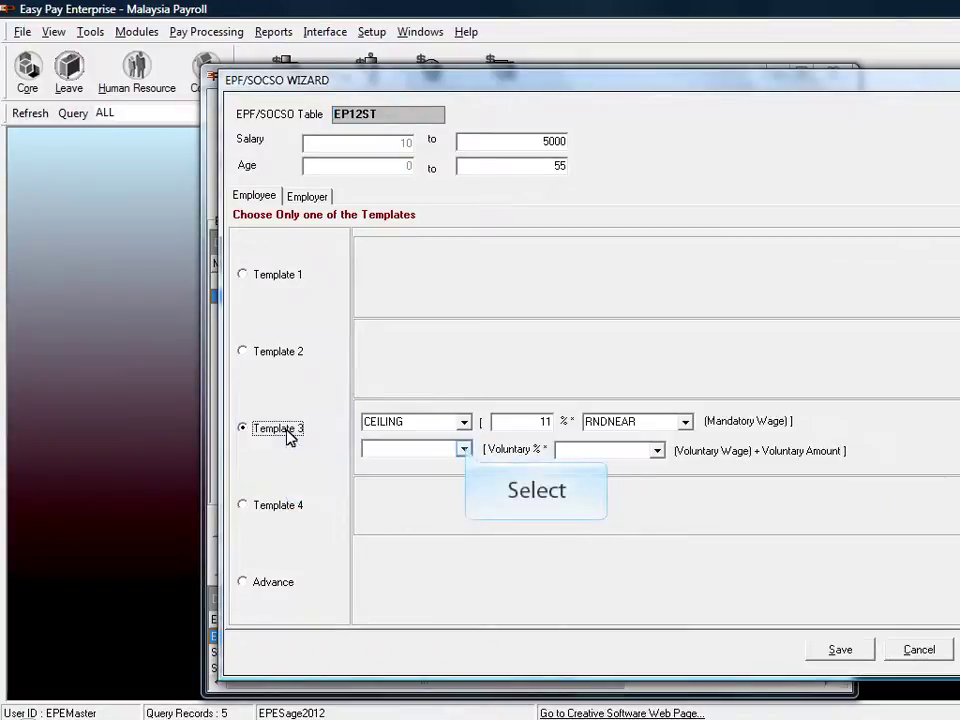
left_click(464, 450)
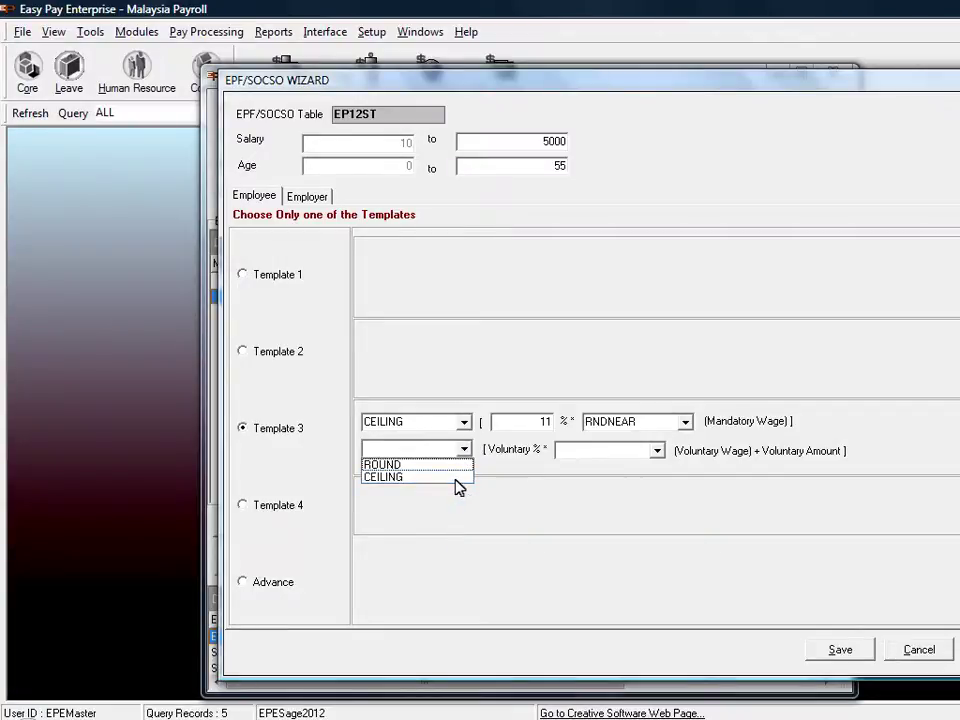
left_click(455, 478)
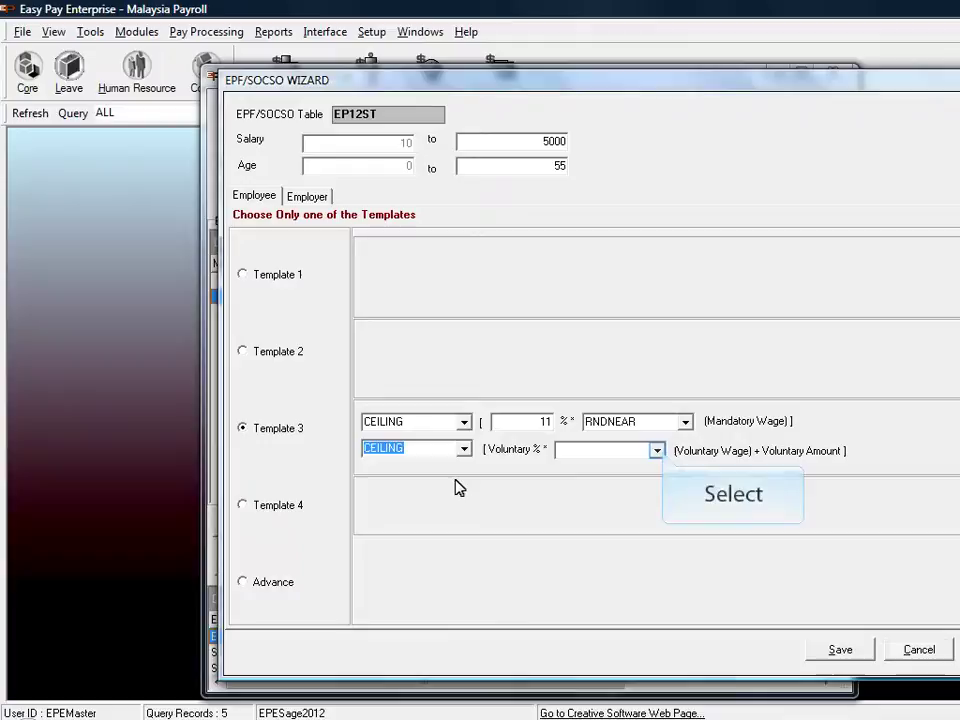
left_click(658, 451)
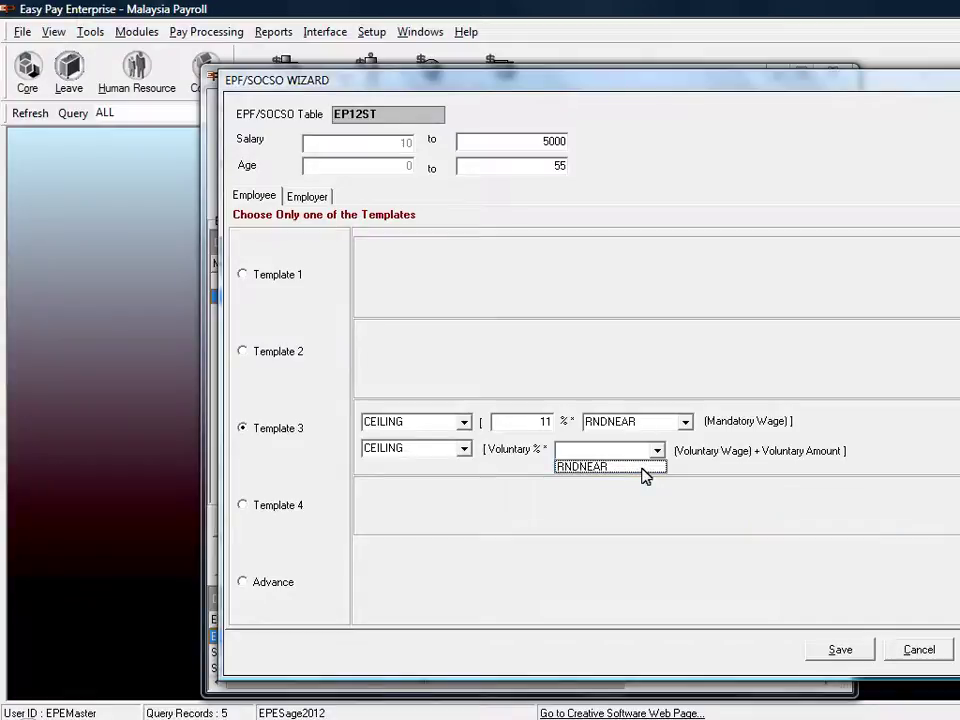
left_click(643, 467)
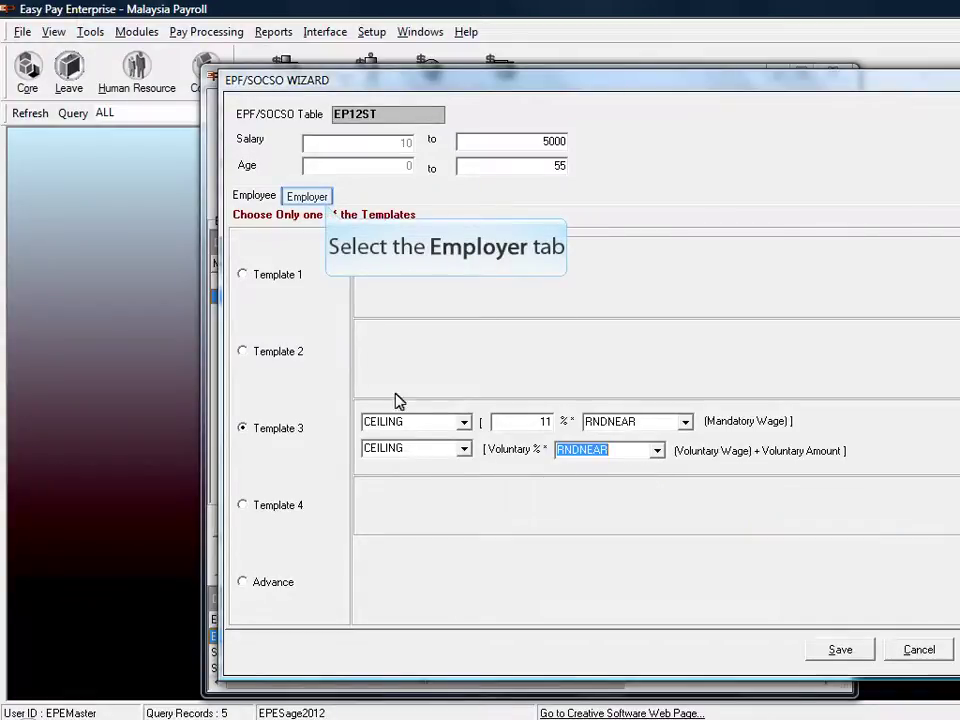
Give the employer side Template 3 (13%) with CEILING/RNDNEAR voluntary rounding and save the row.
left_click(328, 203)
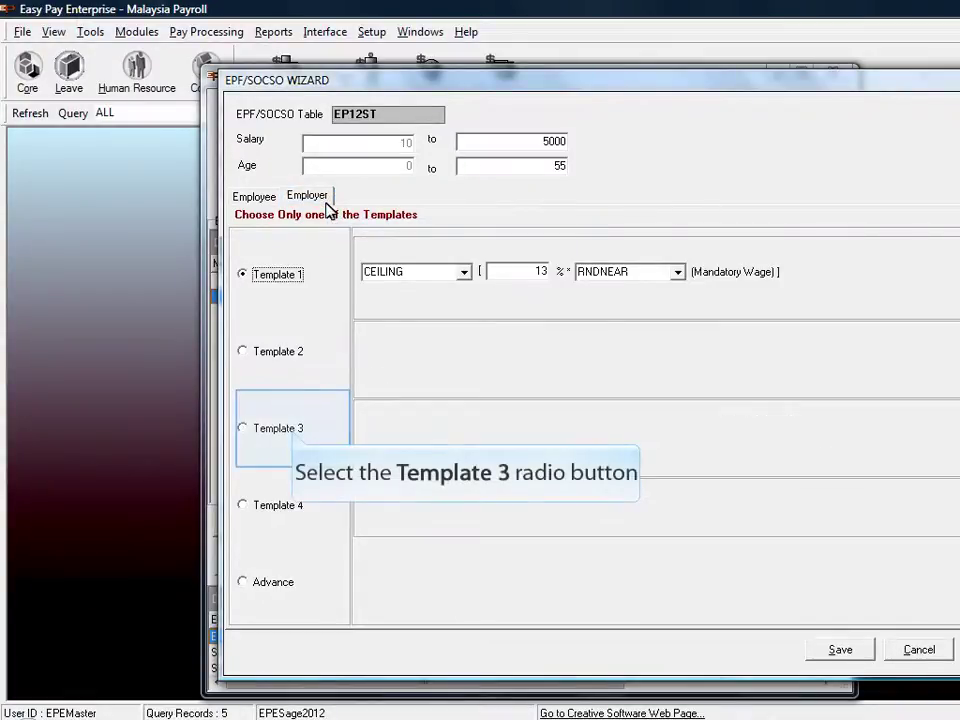
left_click(295, 432)
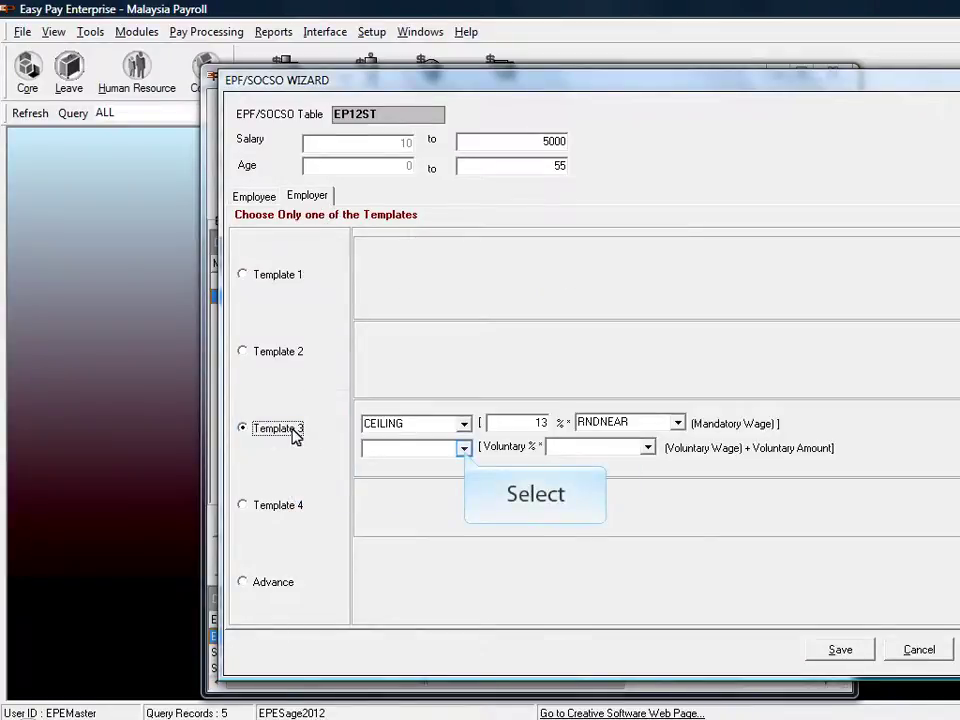
left_click(465, 449)
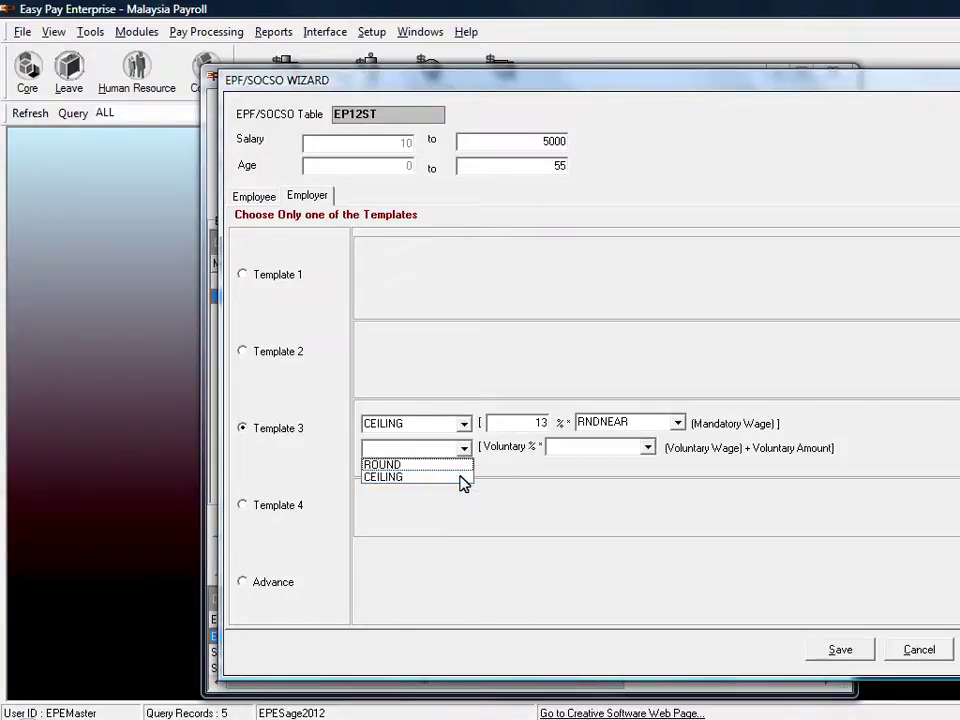
left_click(463, 478)
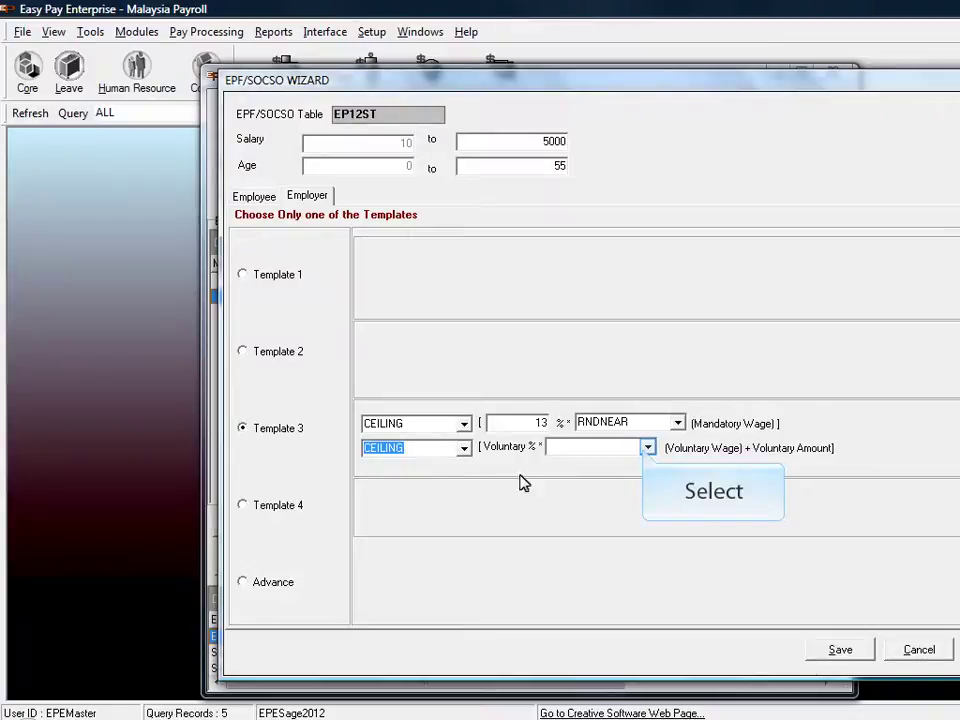
left_click(646, 448)
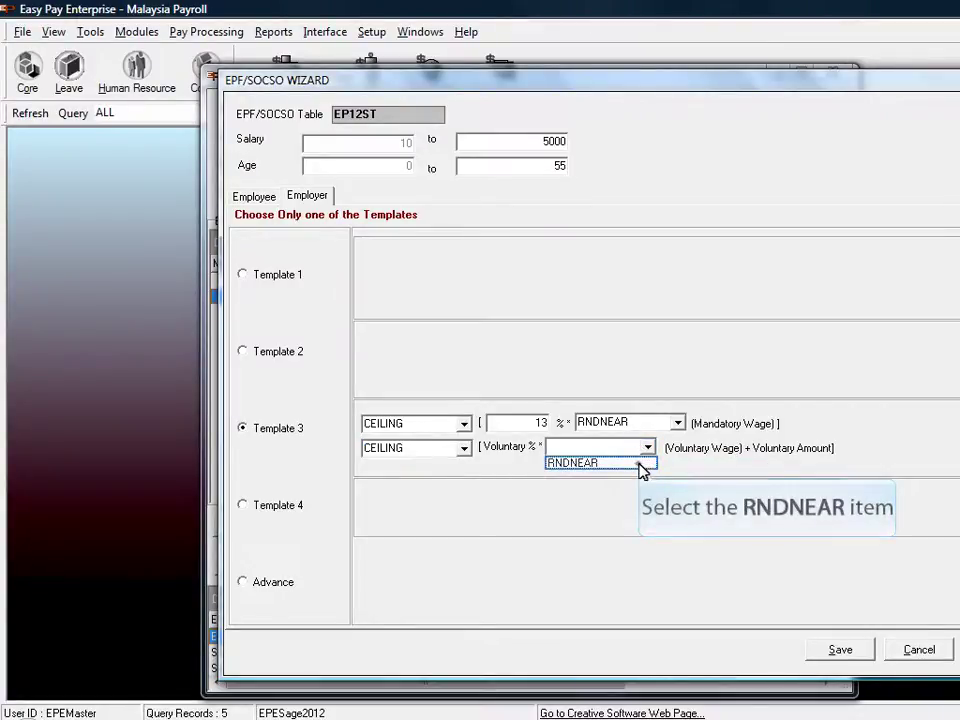
left_click(641, 464)
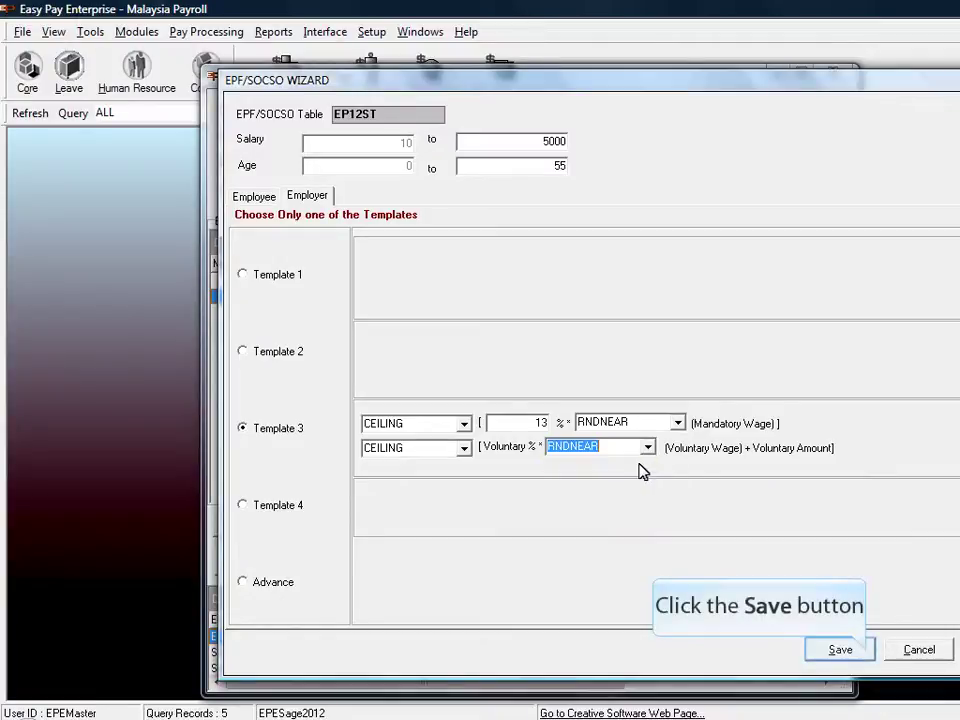
left_click(869, 656)
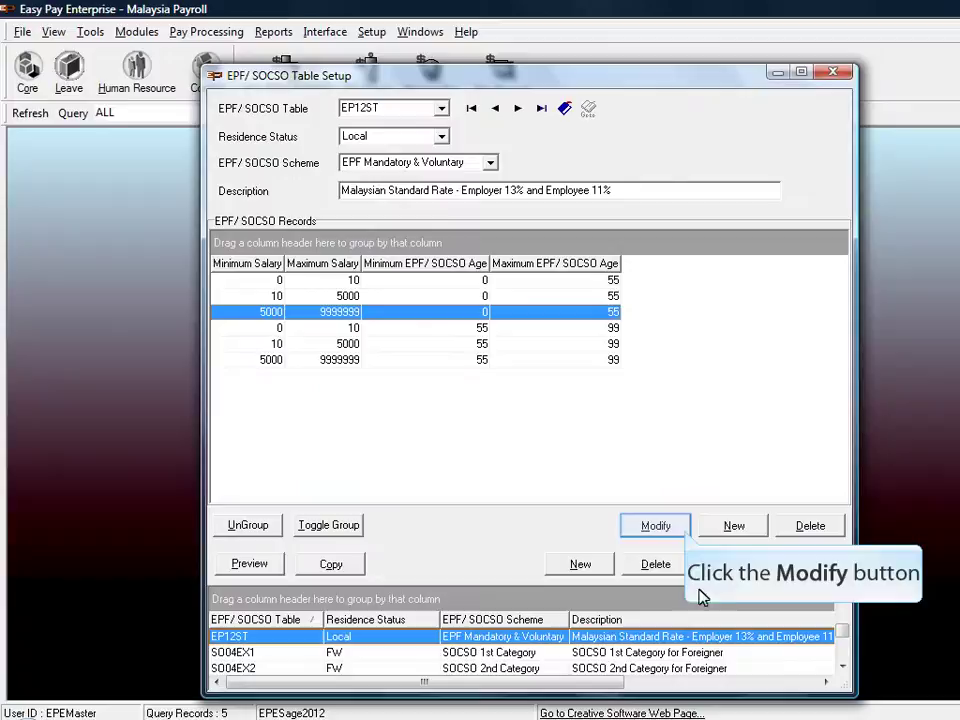
Give the 5000–9999999 row's employee contribution Template 3 with CEILING and RNDNEAR voluntary rounding, and save.
left_click(686, 533)
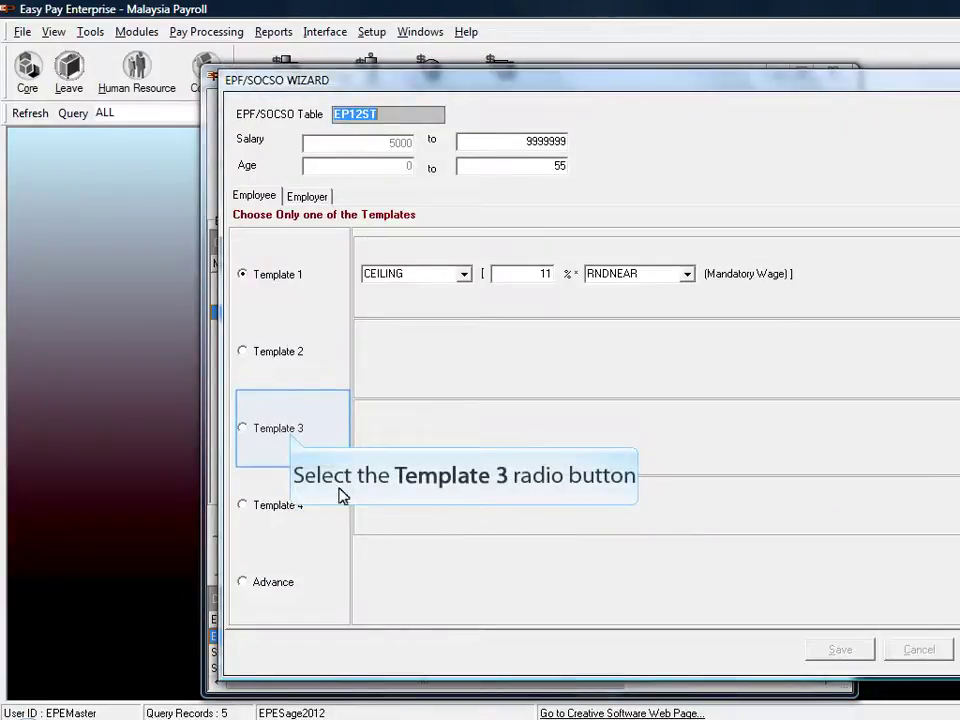
left_click(290, 433)
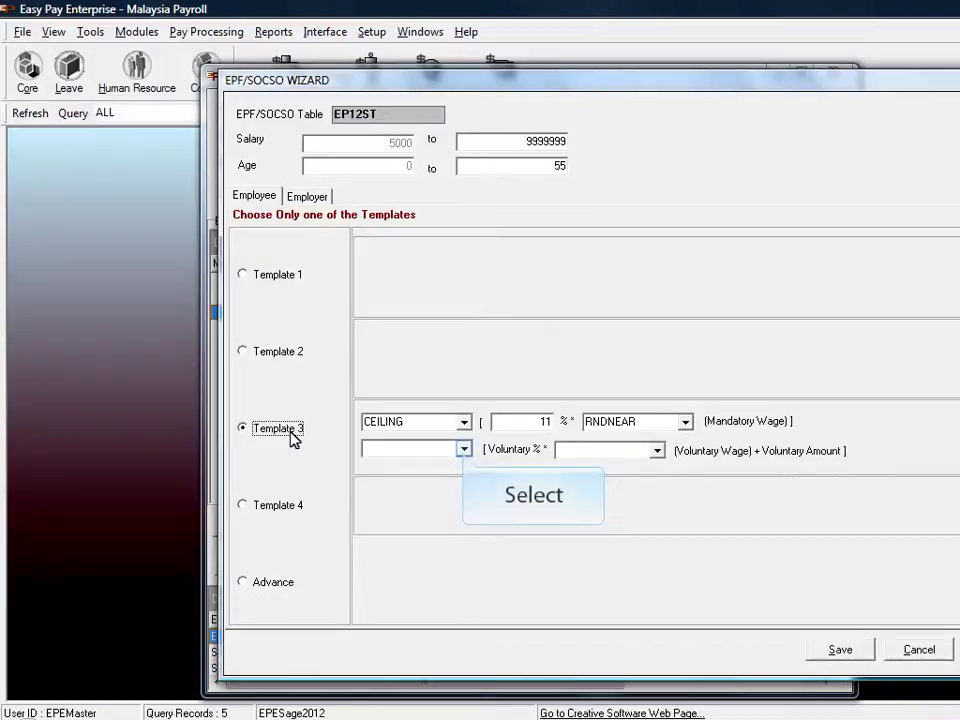
left_click(464, 449)
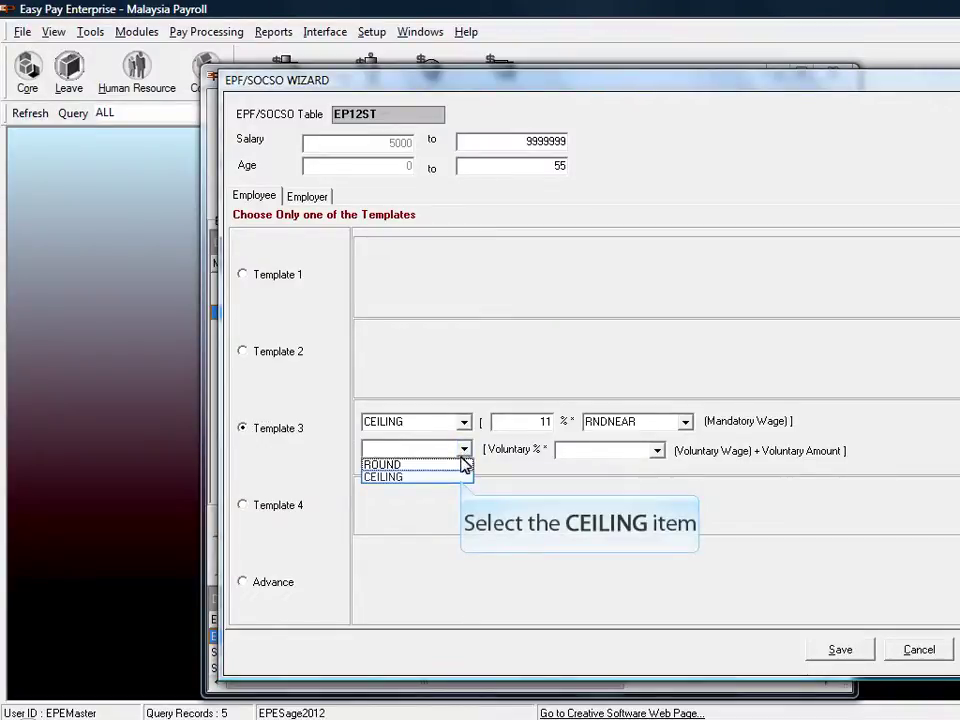
left_click(462, 478)
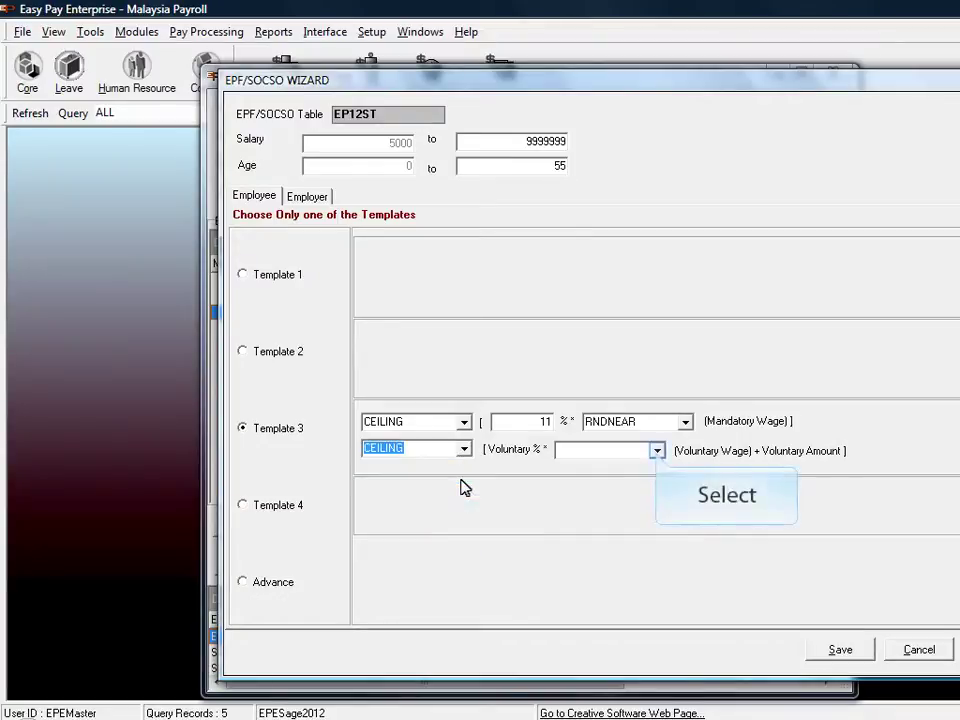
left_click(657, 451)
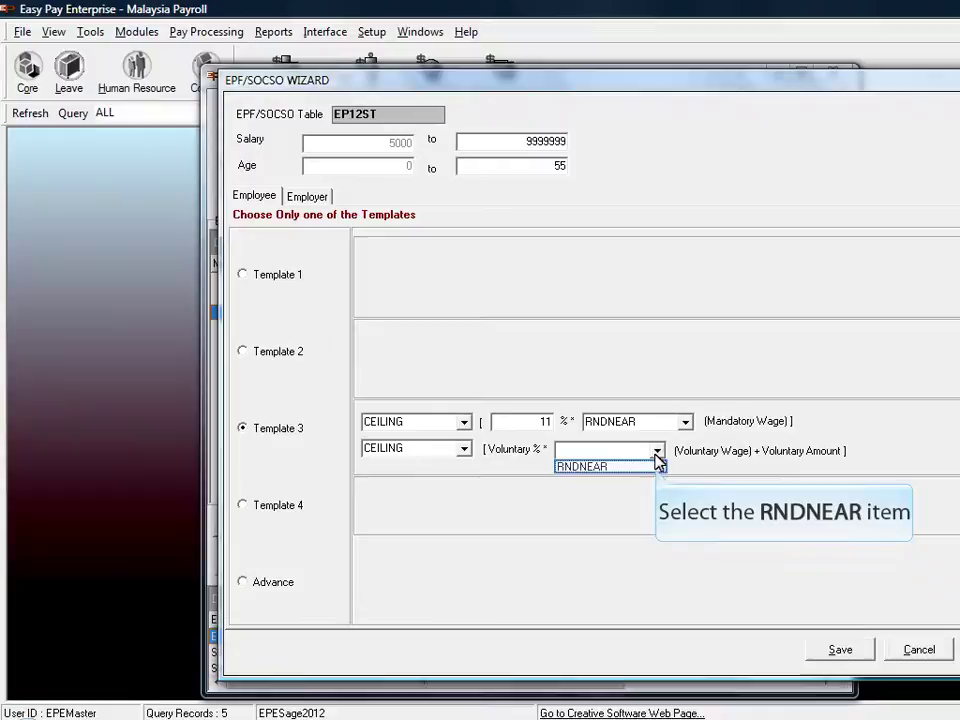
left_click(655, 467)
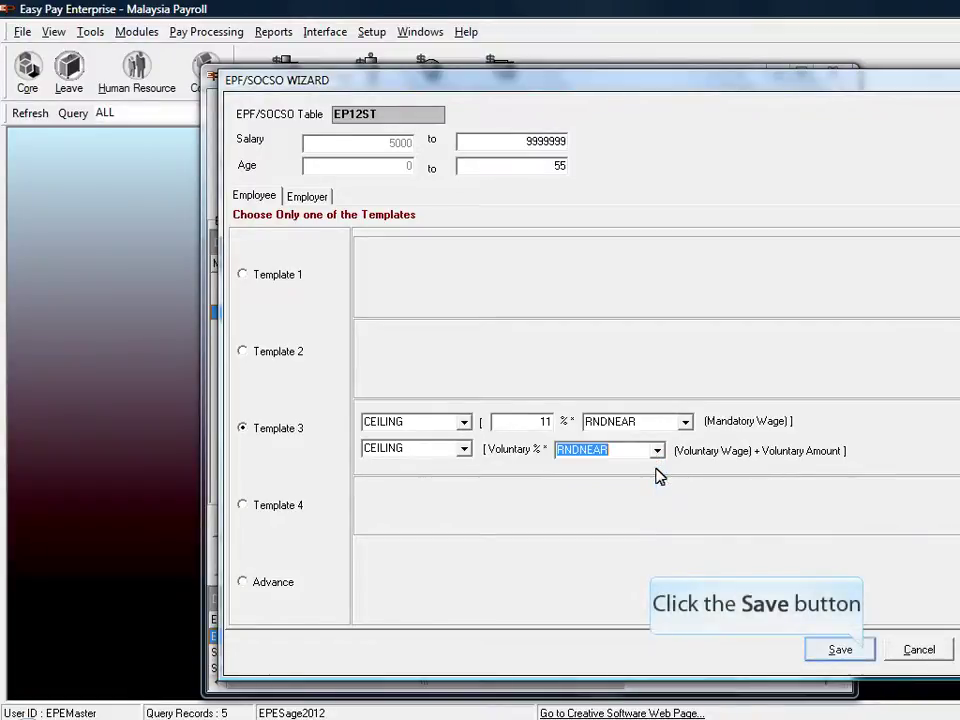
left_click(864, 652)
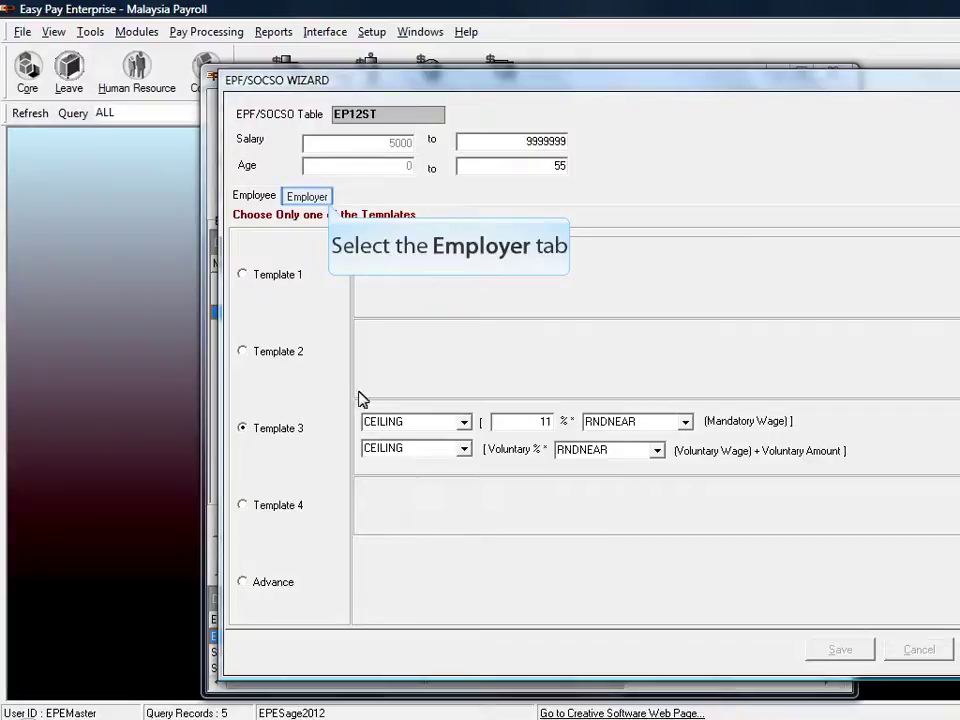
Set the employer contribution to Template 3 with CEILING and RNDNEAR voluntary rounding, and save.
left_click(330, 200)
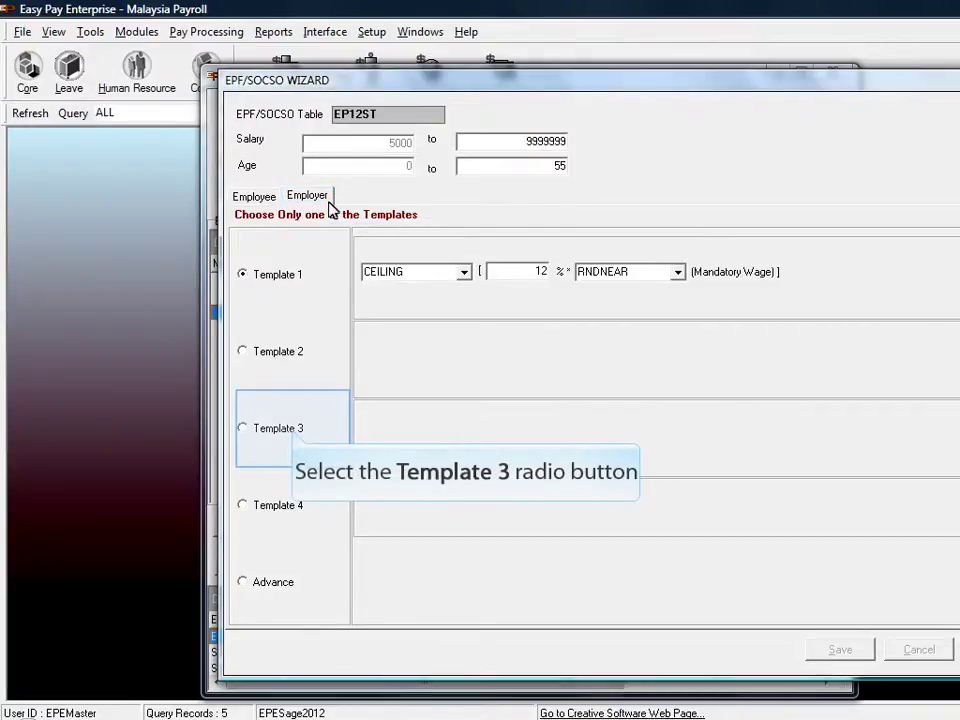
left_click(294, 431)
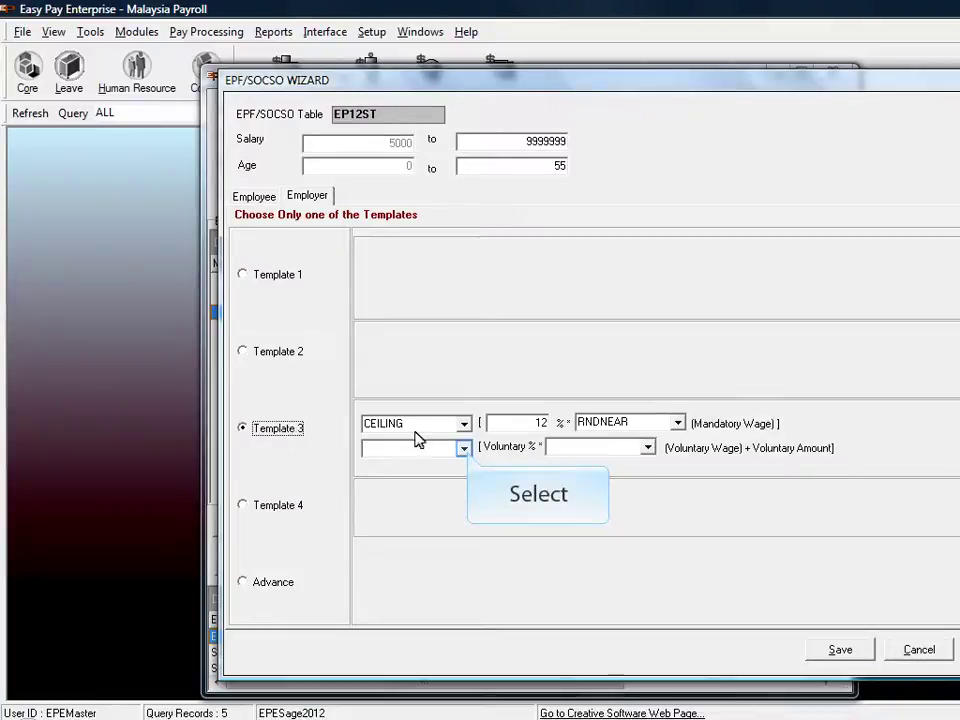
left_click(466, 452)
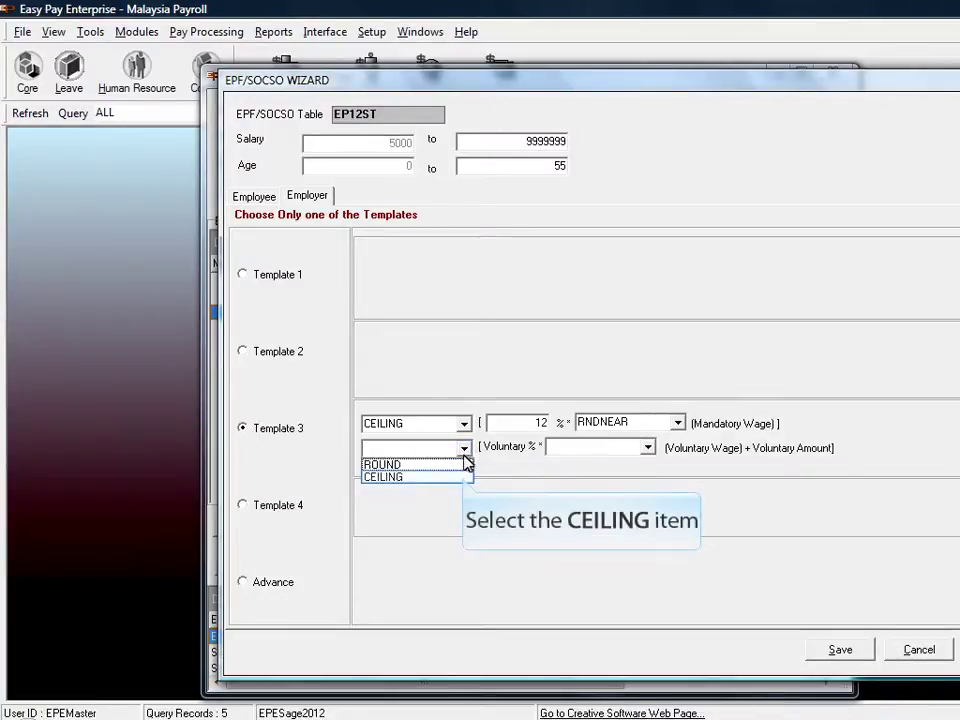
left_click(464, 477)
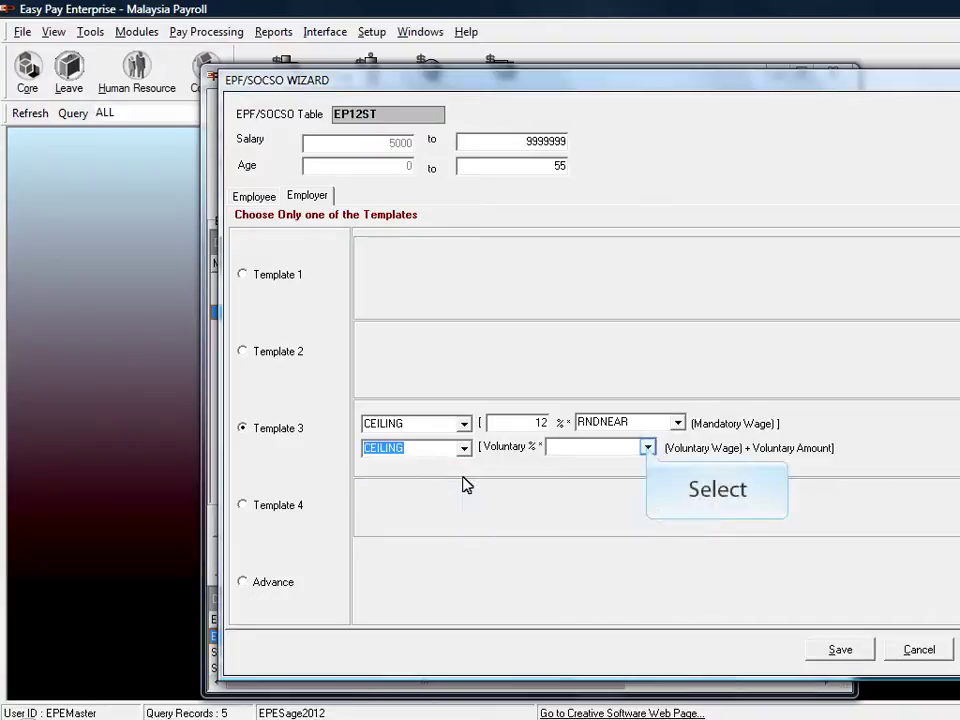
left_click(647, 449)
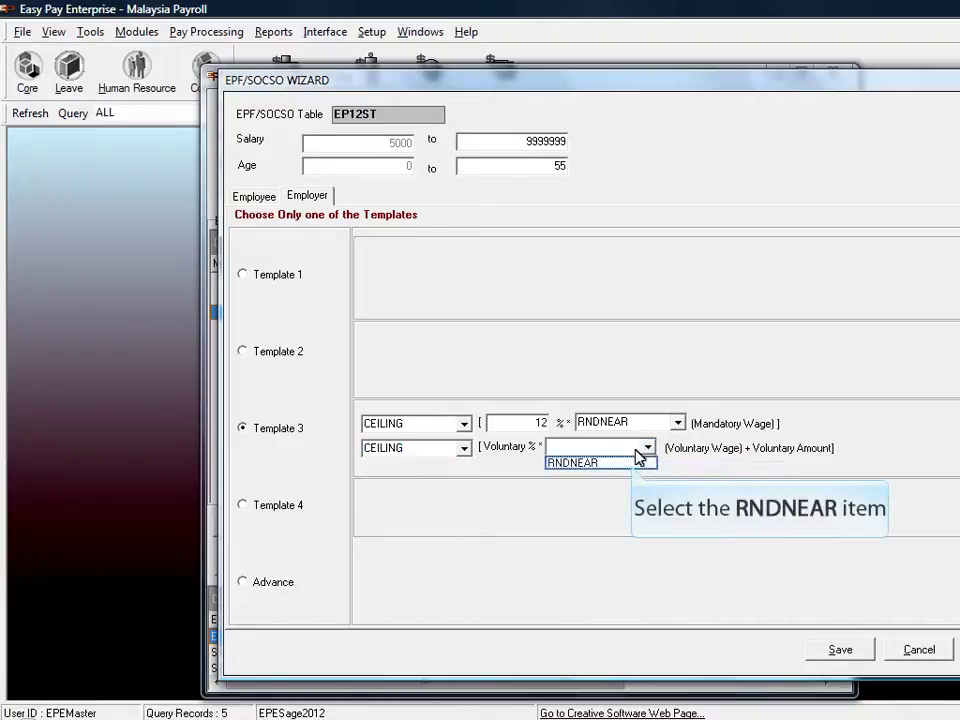
left_click(634, 465)
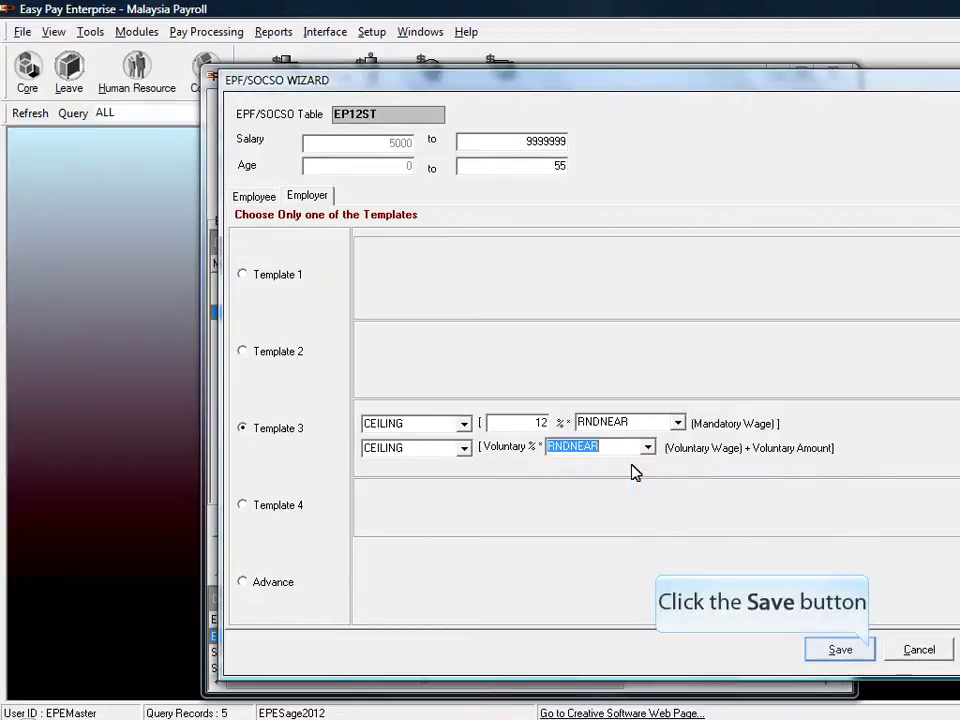
left_click(871, 652)
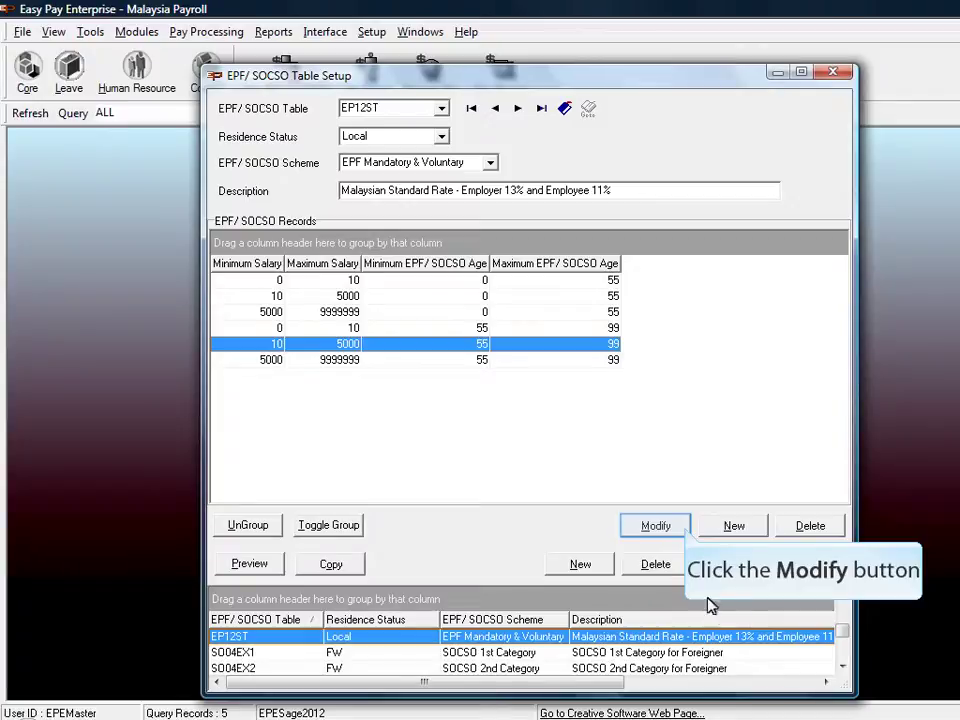
Give the 10–5000, age 55–99 row's employee contribution Template 3 with CEILING/RNDNEAR voluntary rounding, and save.
left_click(686, 531)
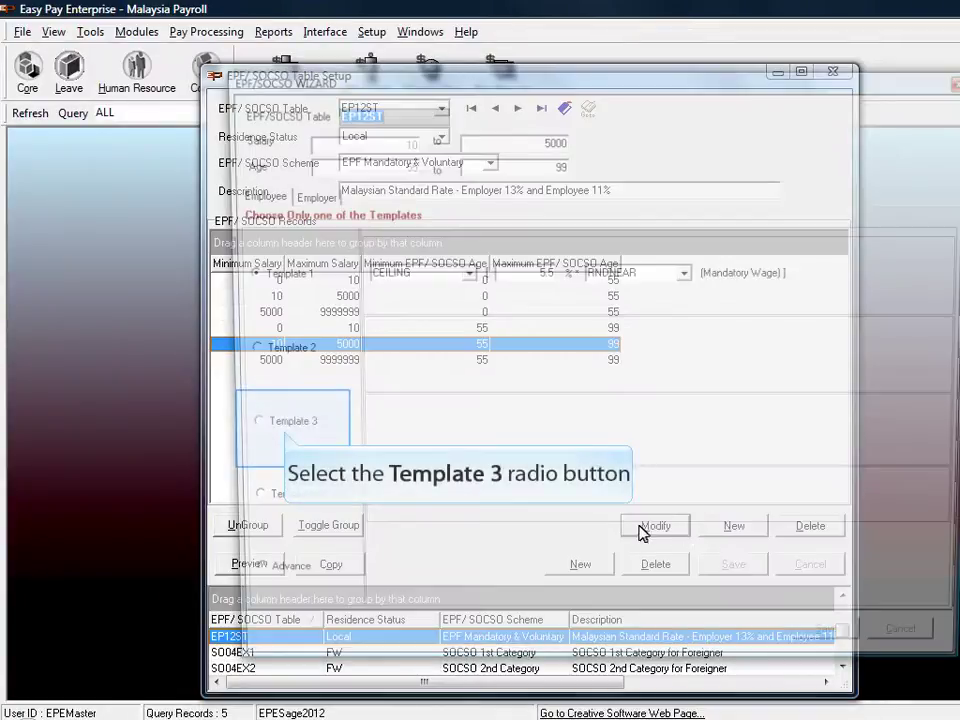
left_click(286, 436)
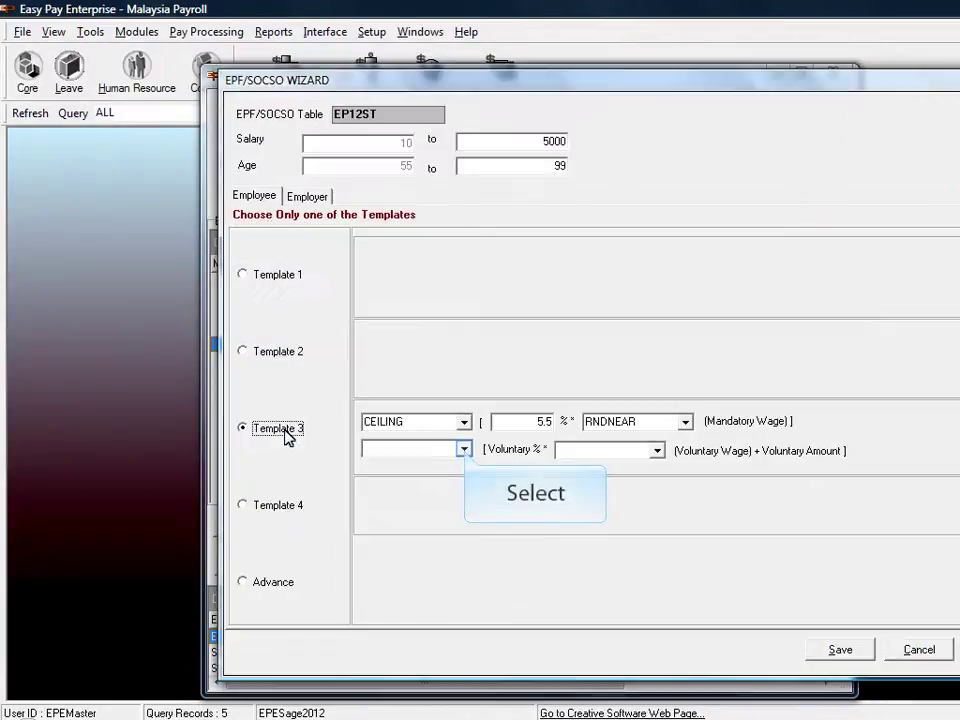
left_click(464, 449)
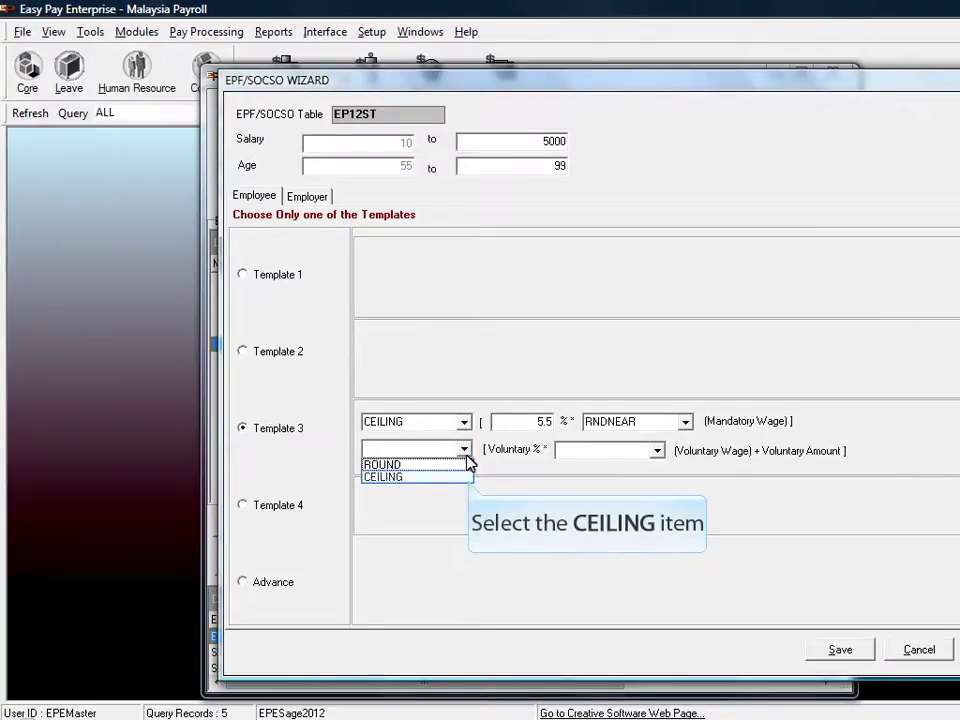
left_click(466, 478)
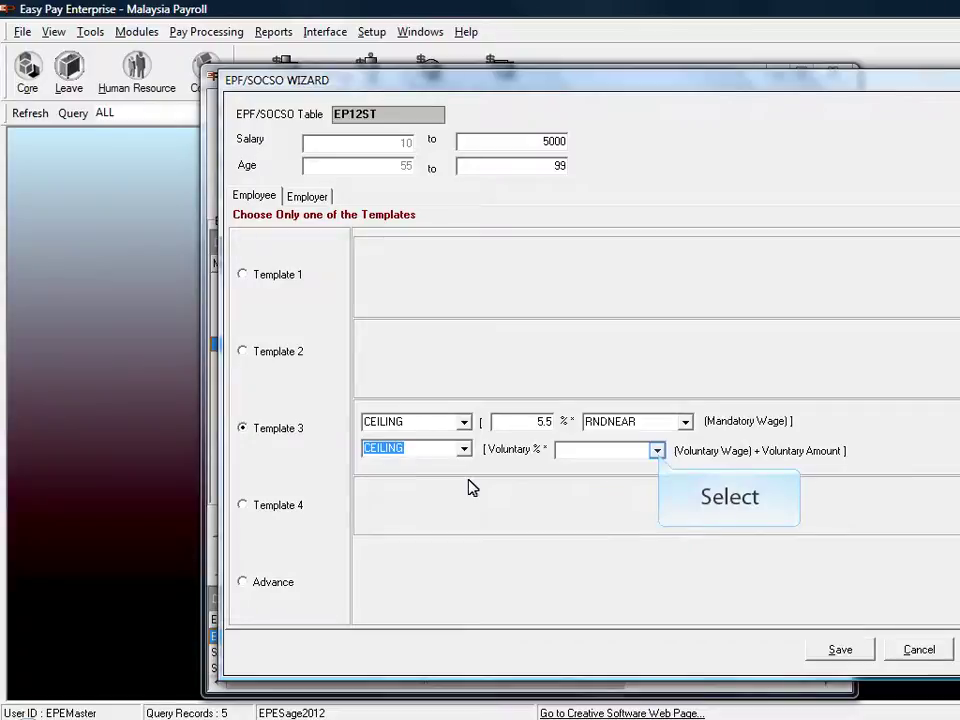
left_click(657, 451)
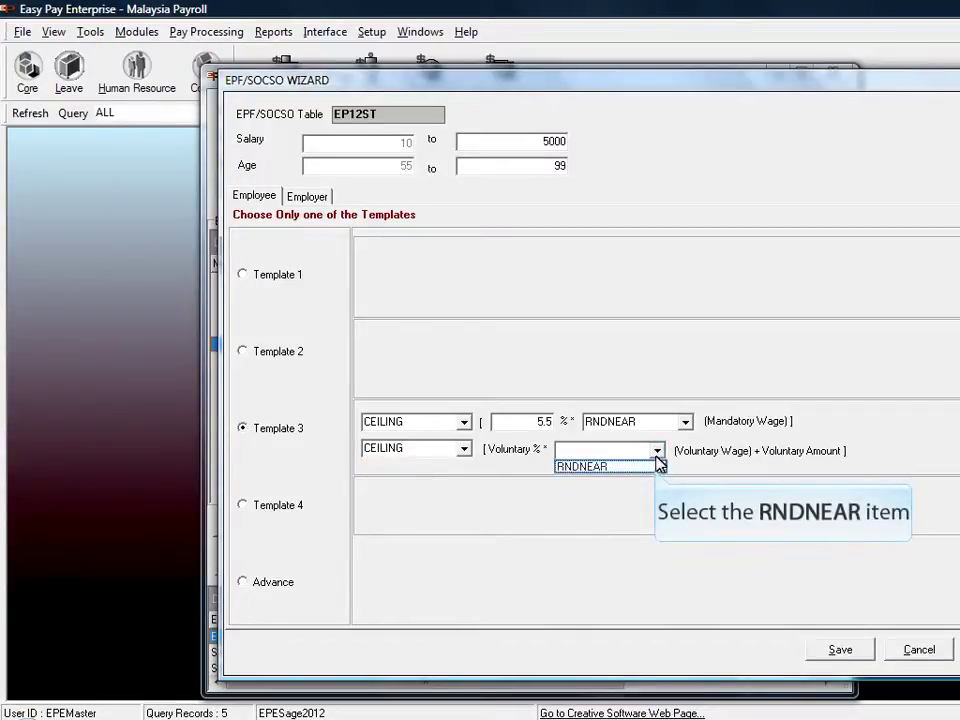
left_click(658, 469)
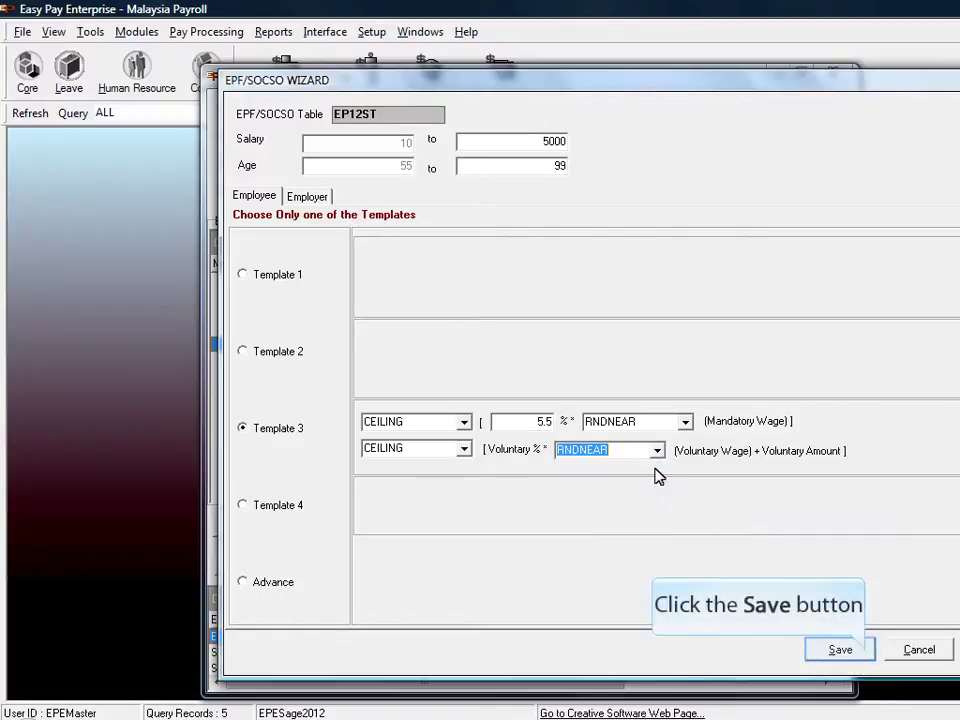
left_click(865, 652)
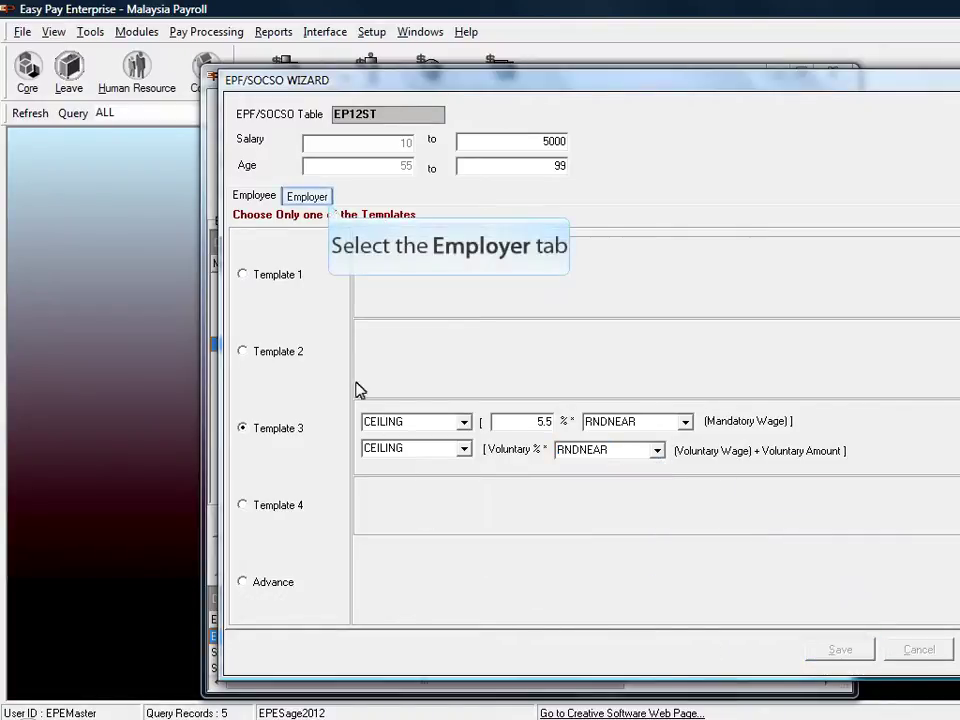
Set this row's employer contribution to Template 3 with CEILING/RNDNEAR voluntary rounding, and save.
left_click(329, 203)
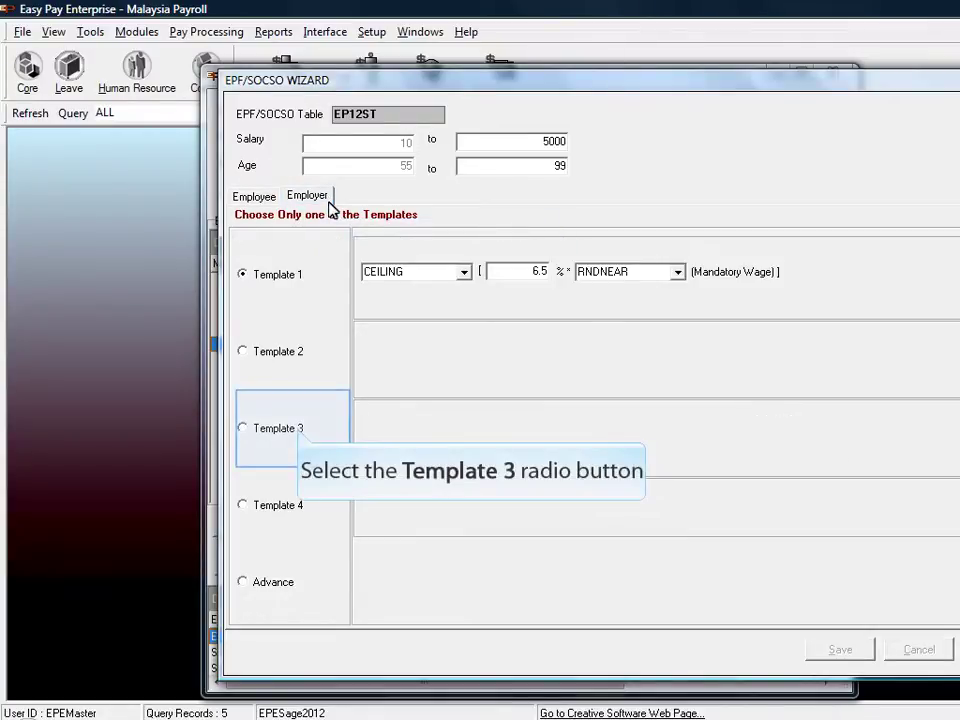
left_click(299, 430)
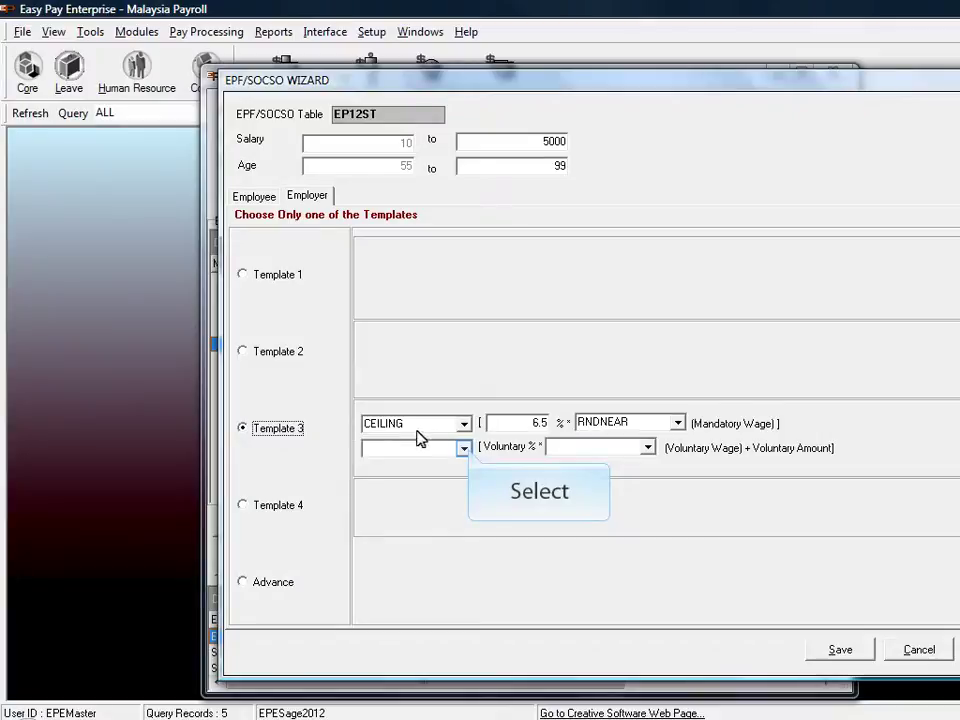
left_click(464, 449)
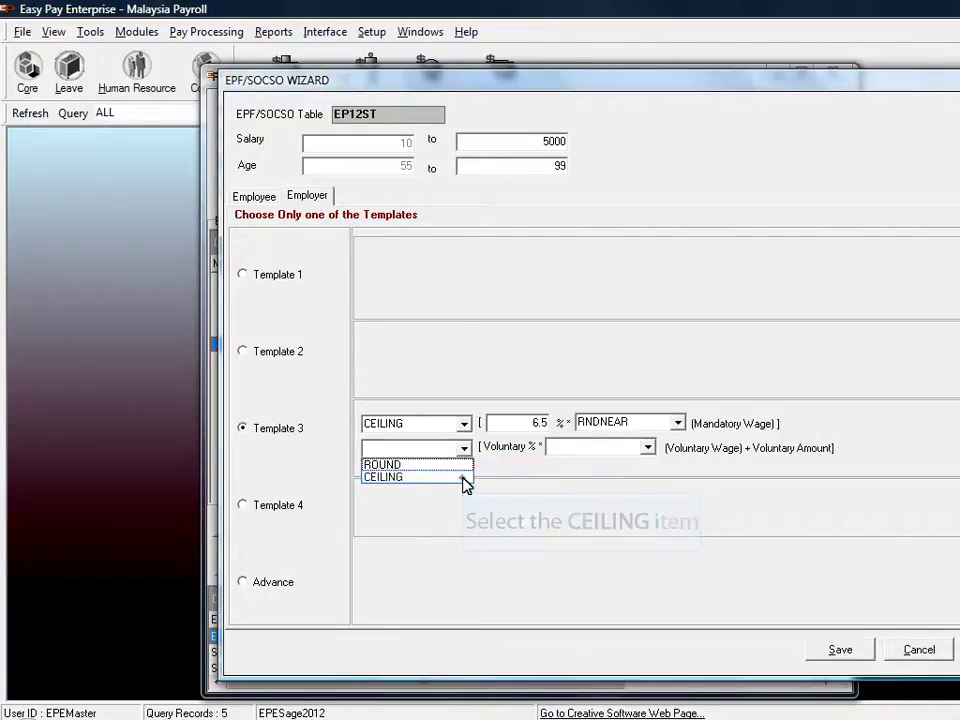
left_click(463, 478)
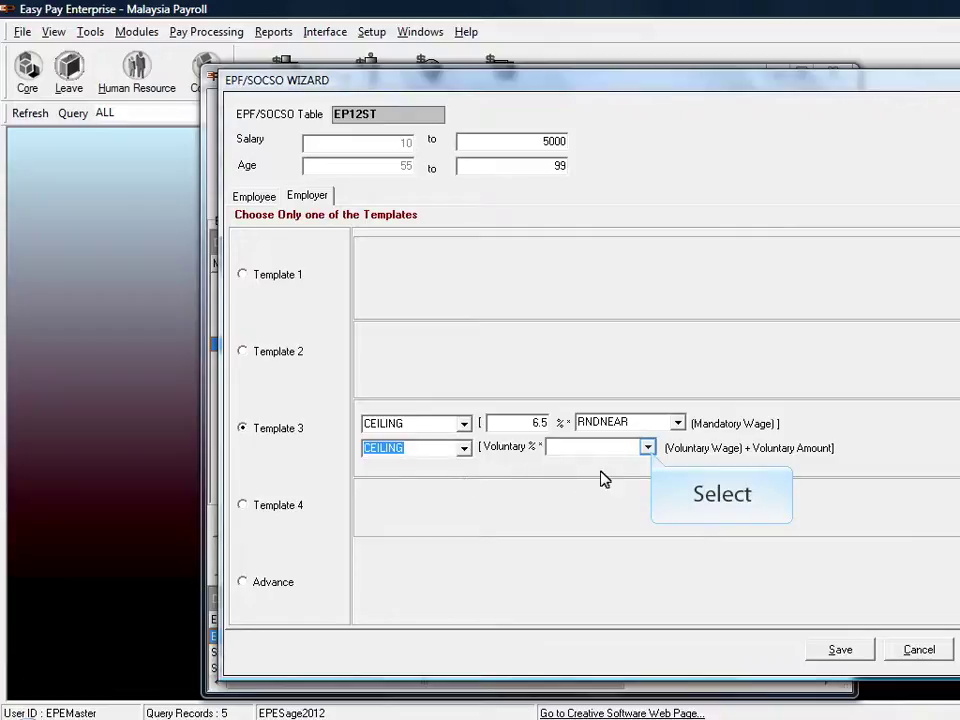
left_click(649, 451)
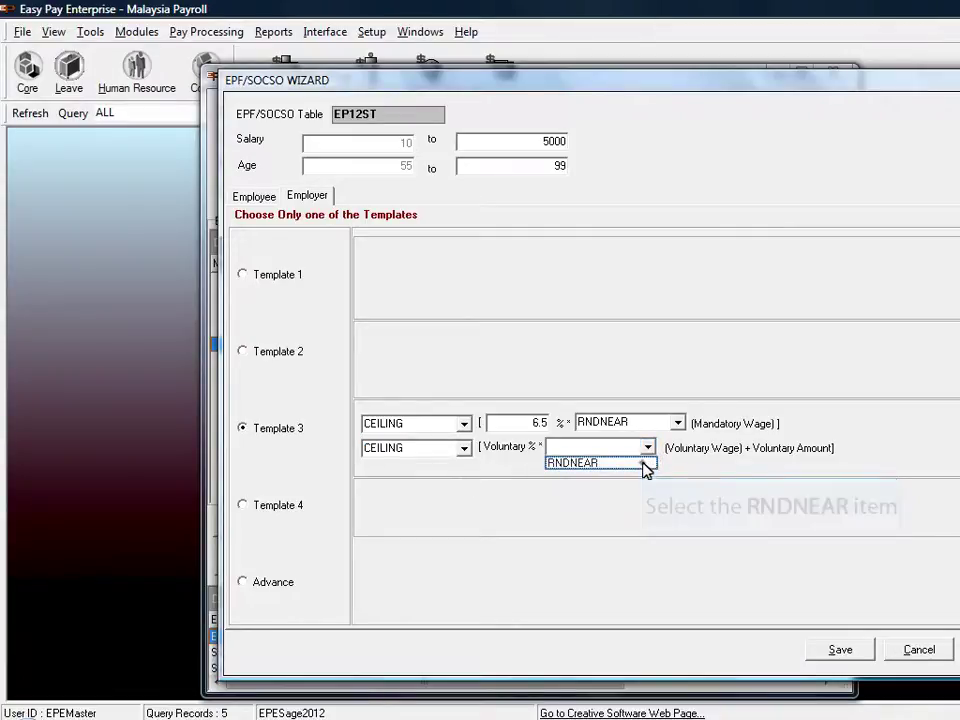
left_click(645, 464)
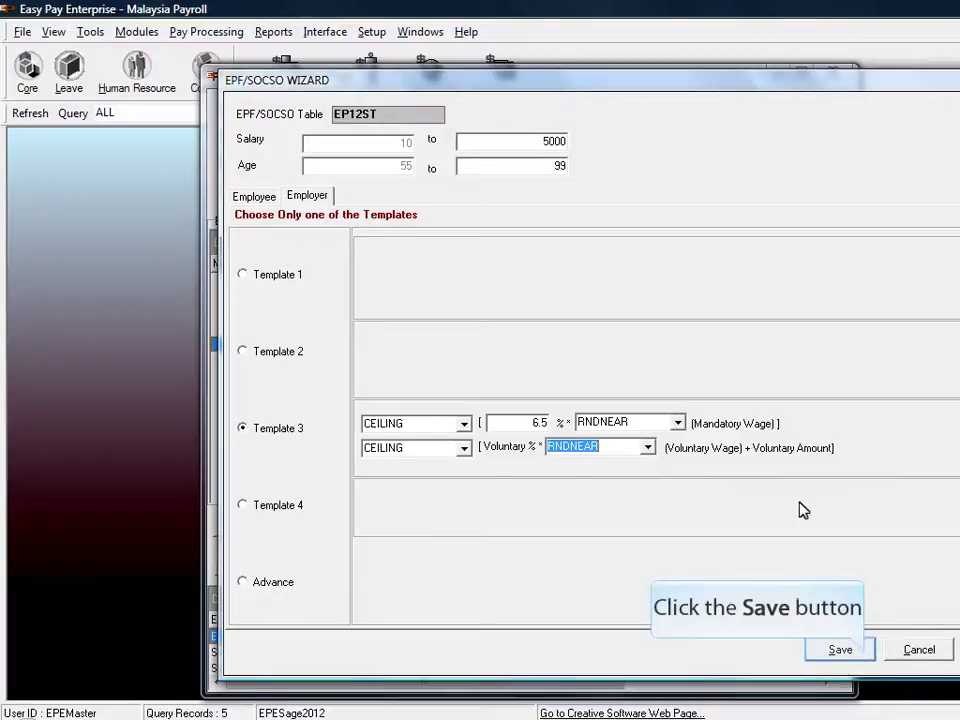
left_click(865, 656)
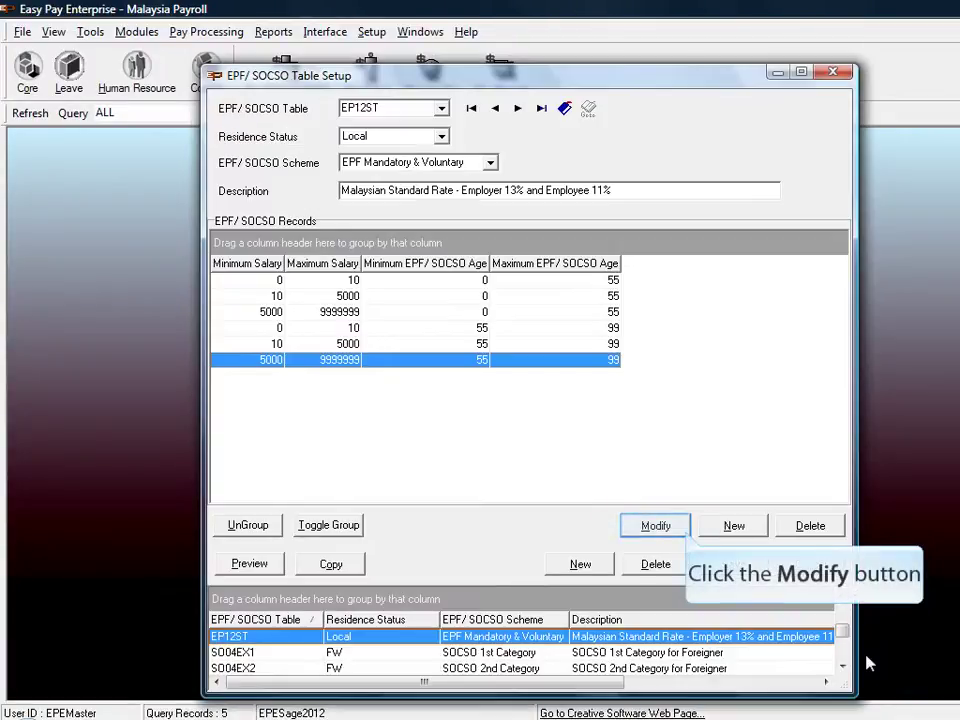
Set the 5000–9999999, age 55–99 row's employee voluntary rounding to CEILING and RNDNEAR, and save.
left_click(684, 527)
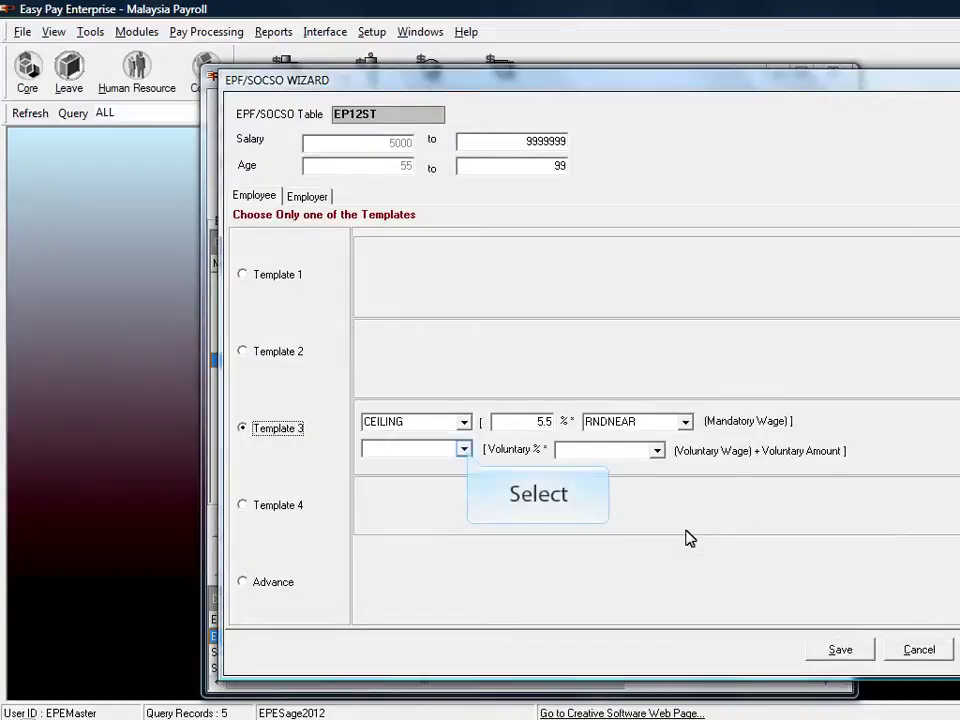
left_click(465, 450)
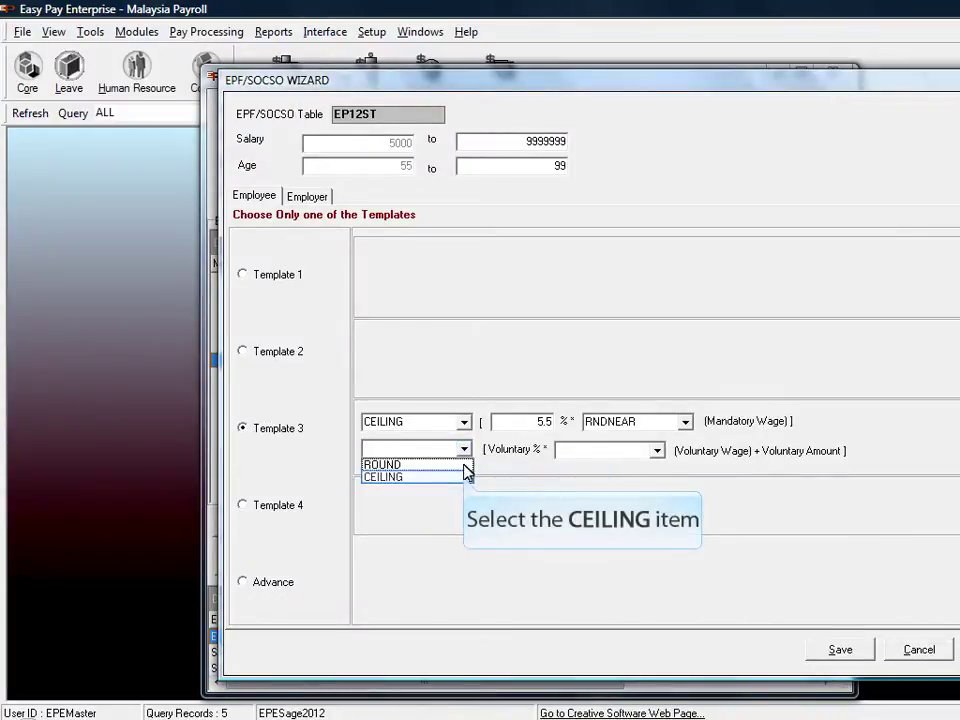
left_click(464, 477)
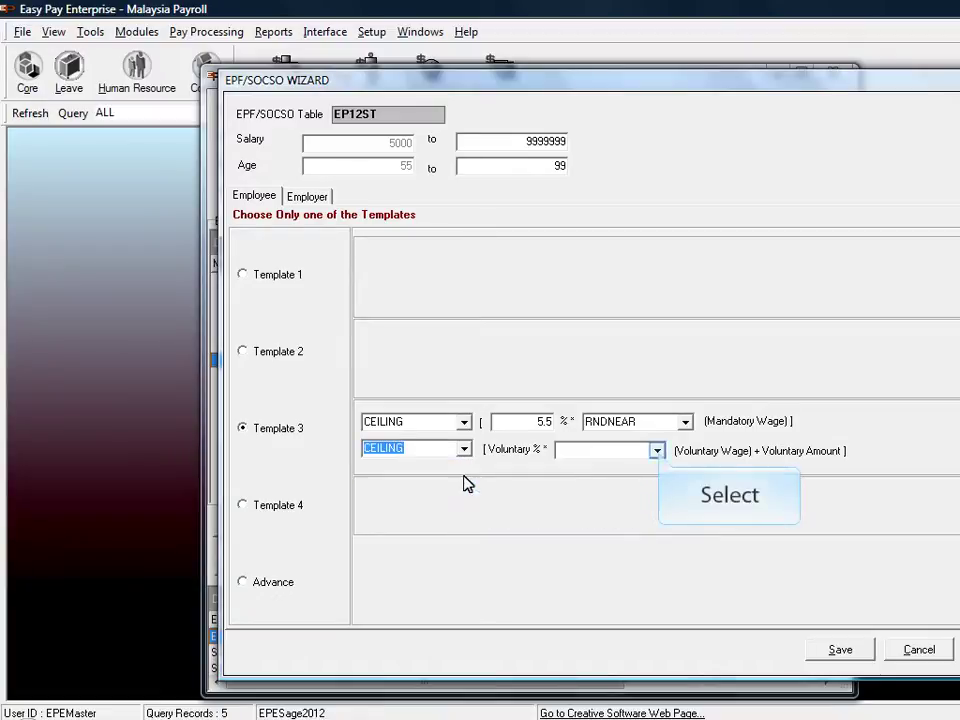
left_click(657, 451)
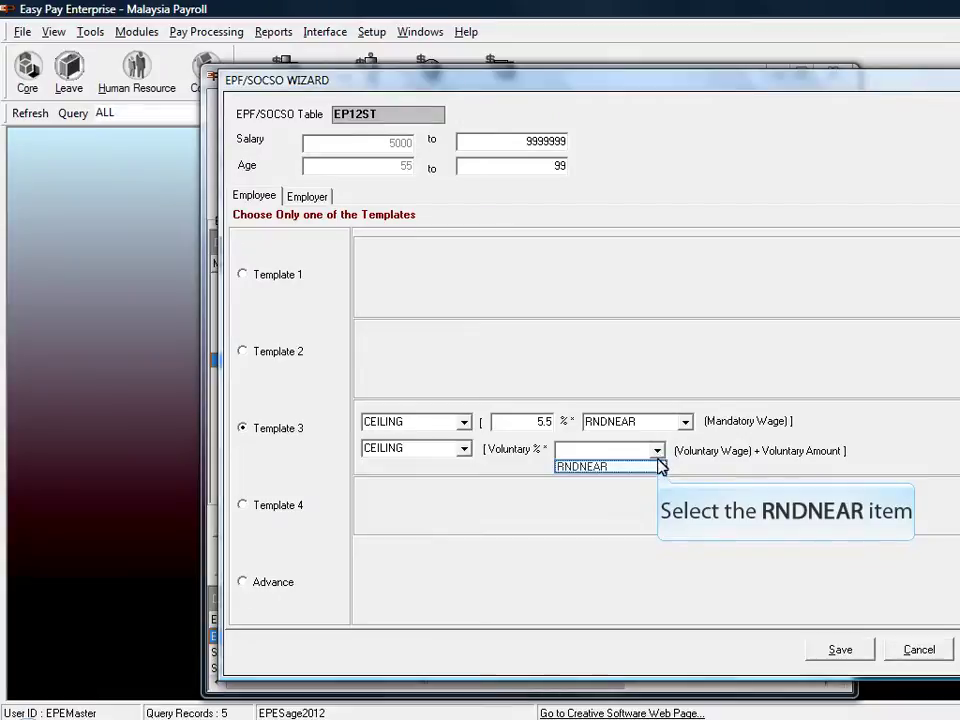
left_click(659, 468)
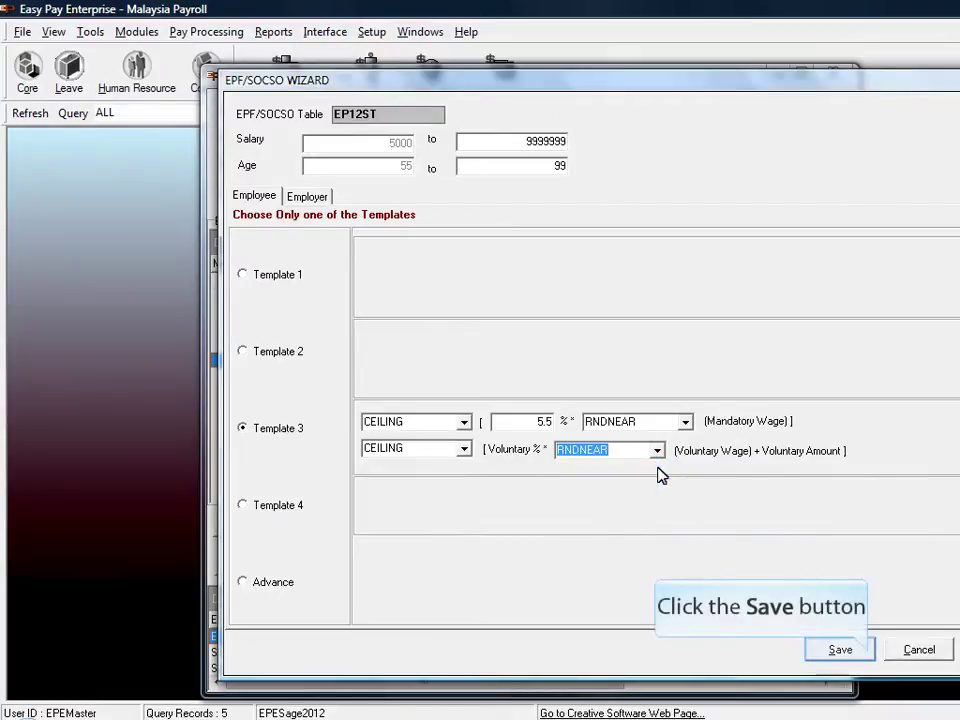
left_click(866, 657)
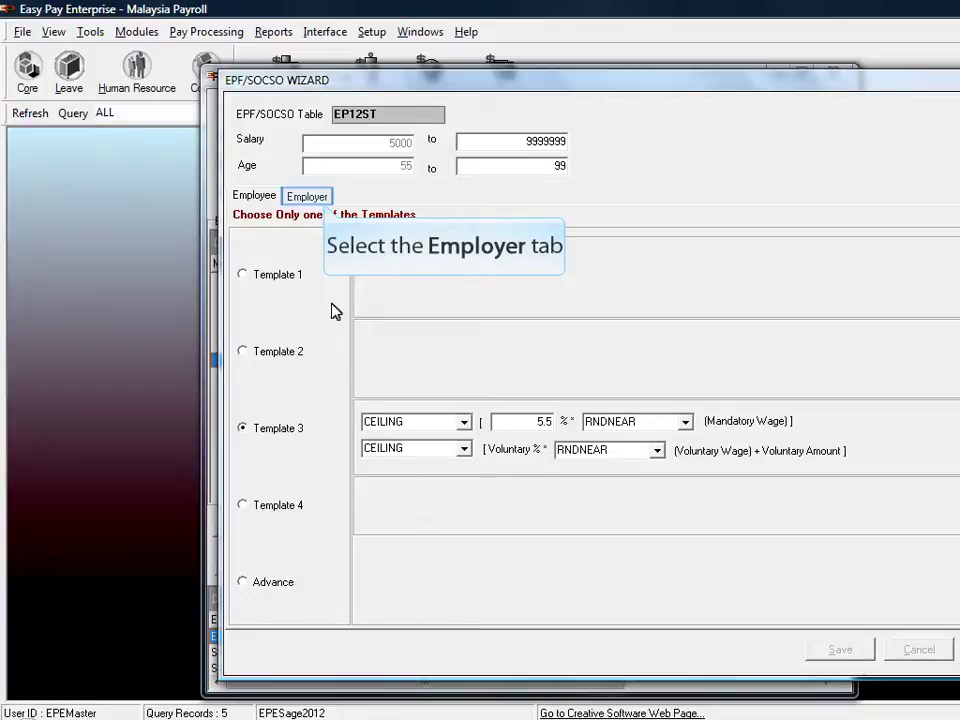
Give the employer contribution Template 3 with CEILING/RNDNEAR voluntary rounding, and save.
left_click(322, 203)
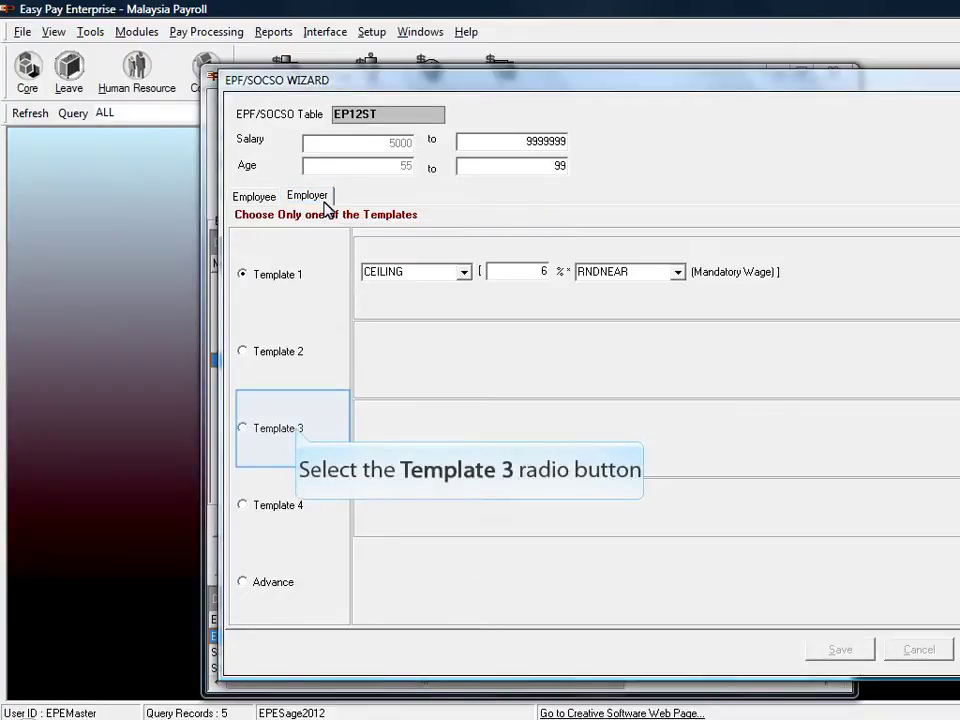
left_click(298, 430)
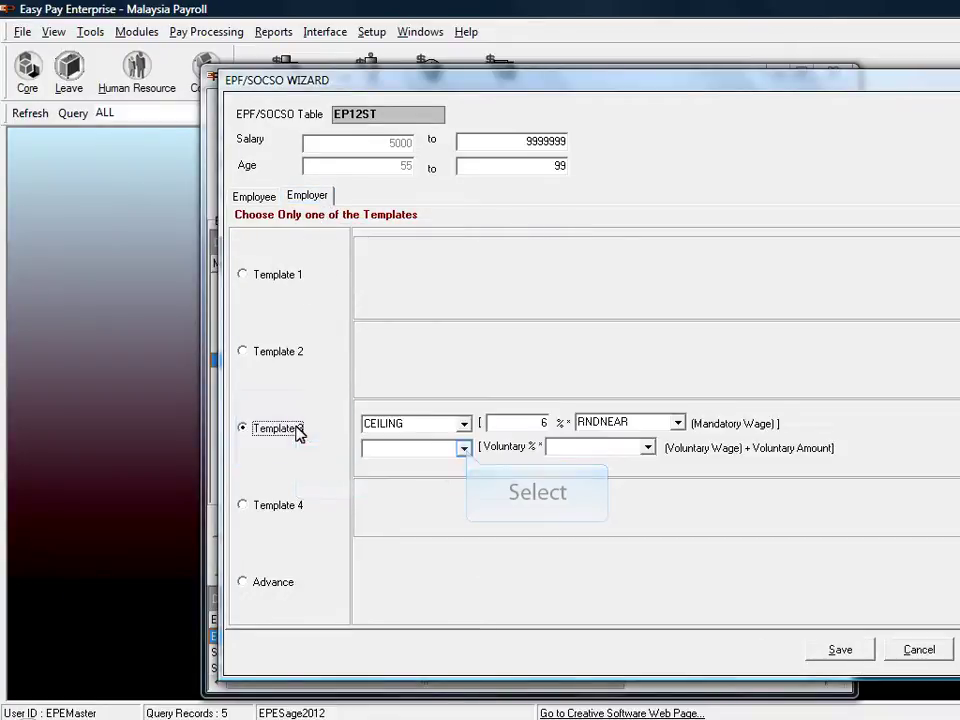
left_click(467, 452)
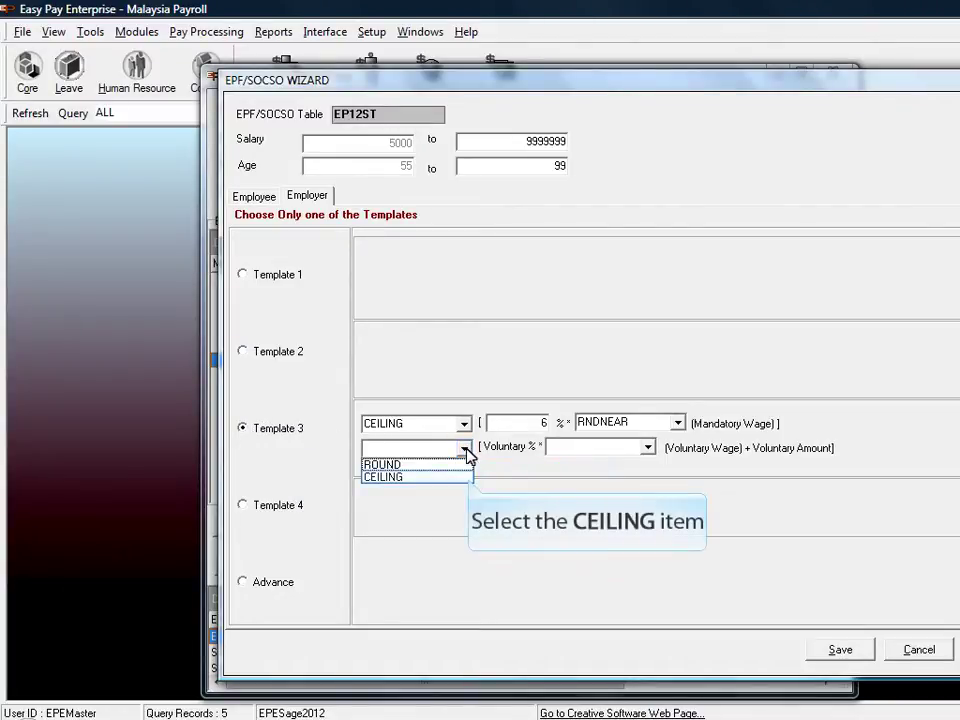
left_click(468, 477)
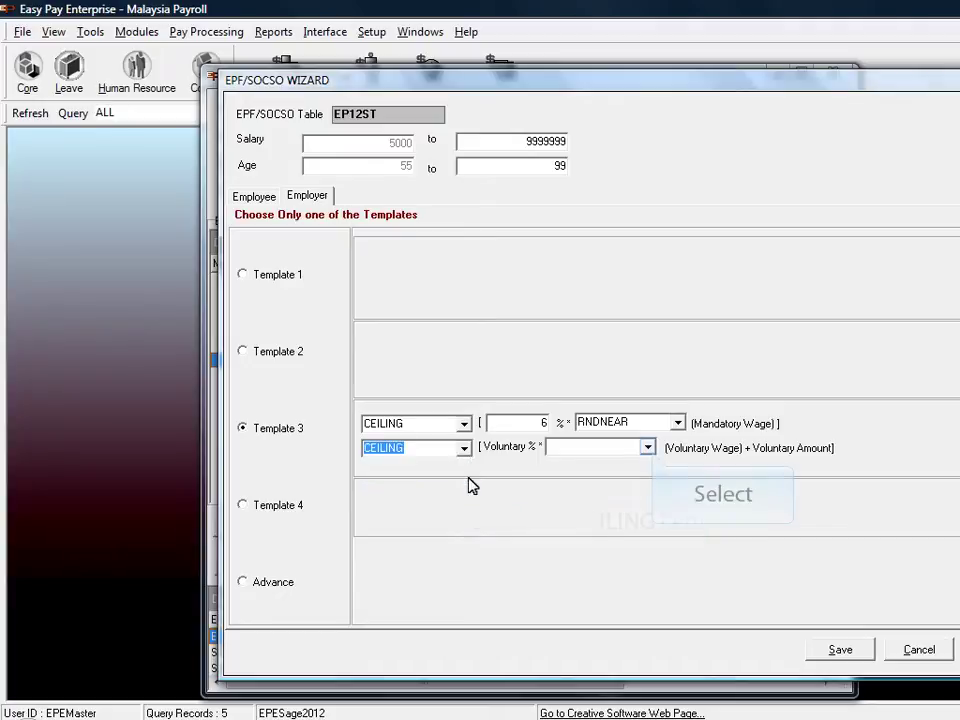
left_click(648, 449)
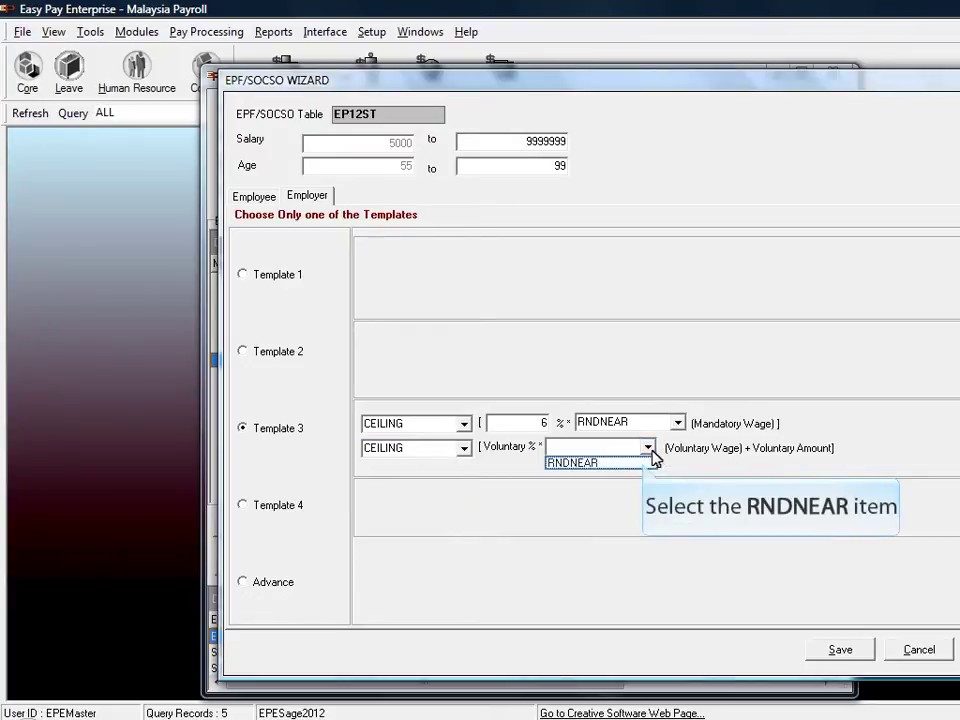
left_click(644, 464)
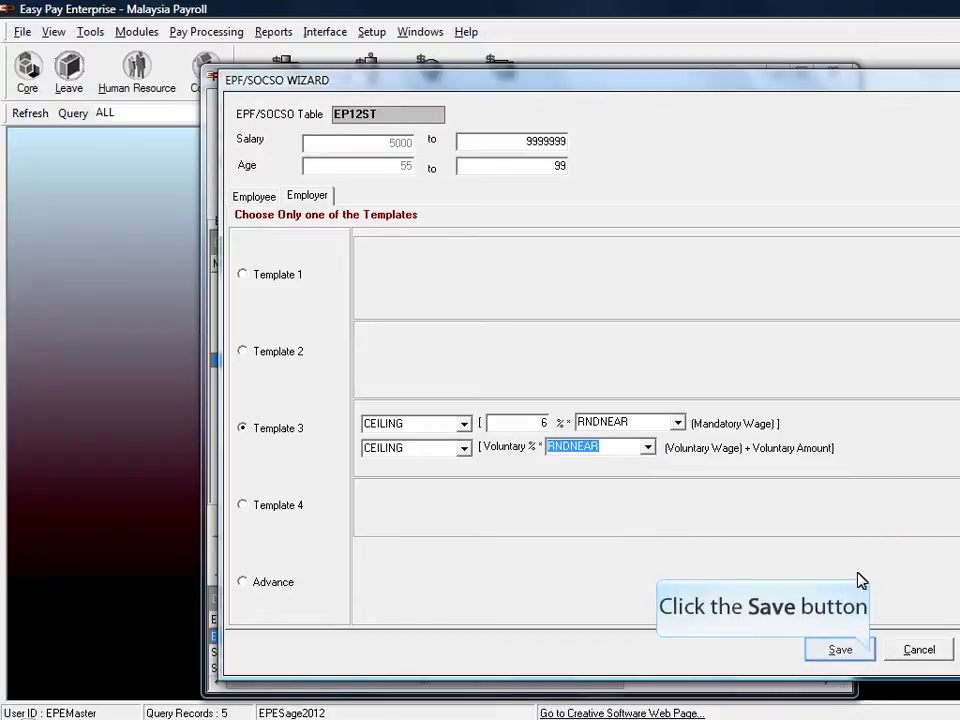
left_click(868, 655)
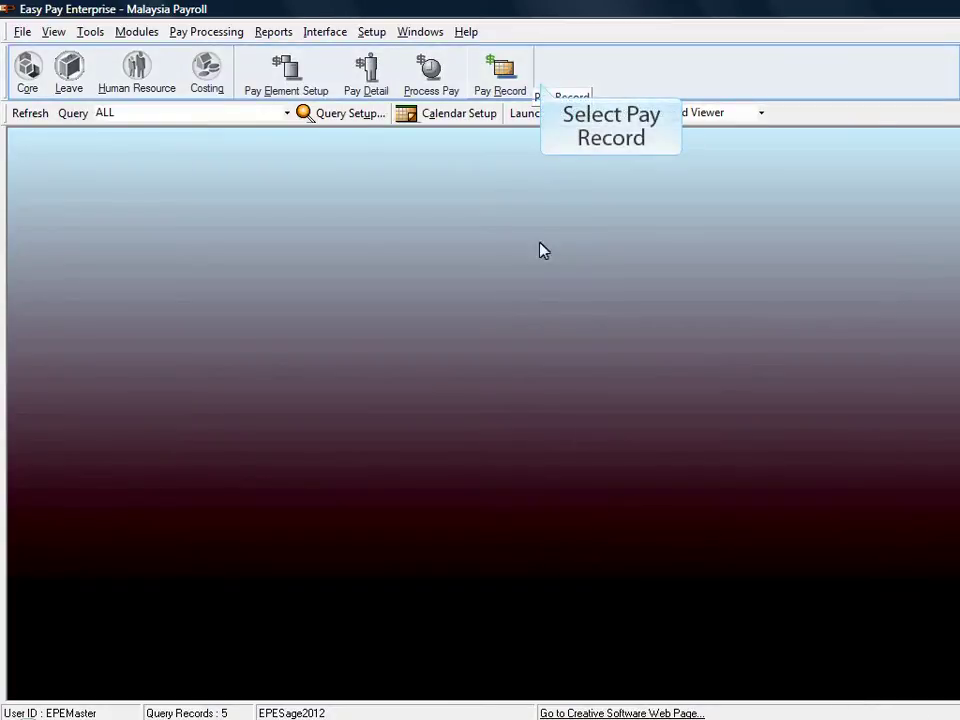
Reprocess all five pay records, then open employee 004's record showing EPF 440.00 employee, 520.00 employer.
left_click(526, 70)
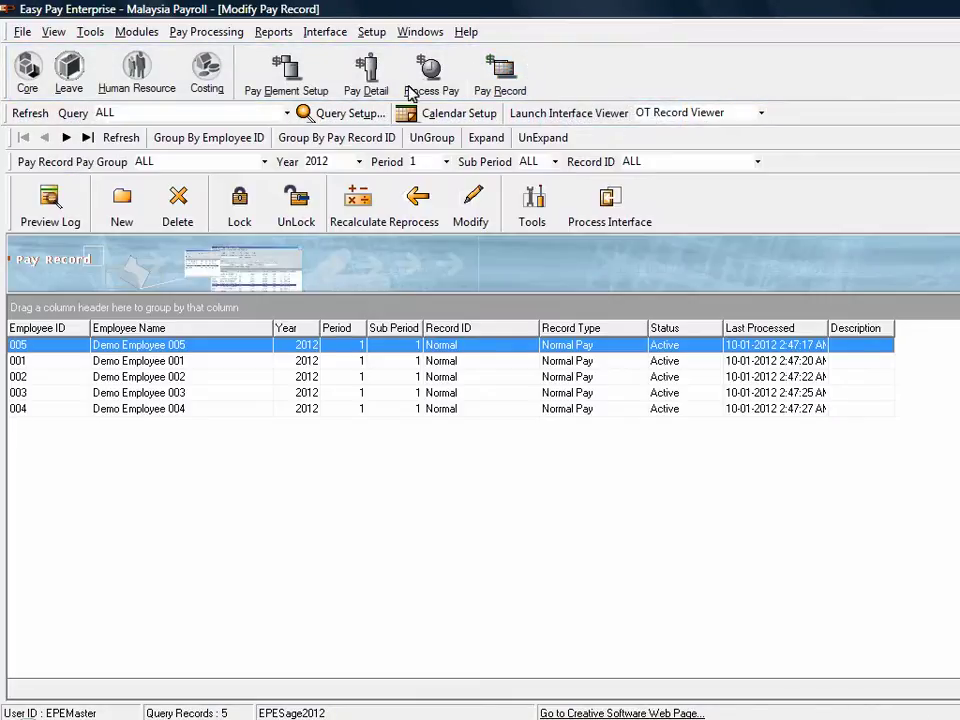
left_click(265, 408, "shift")
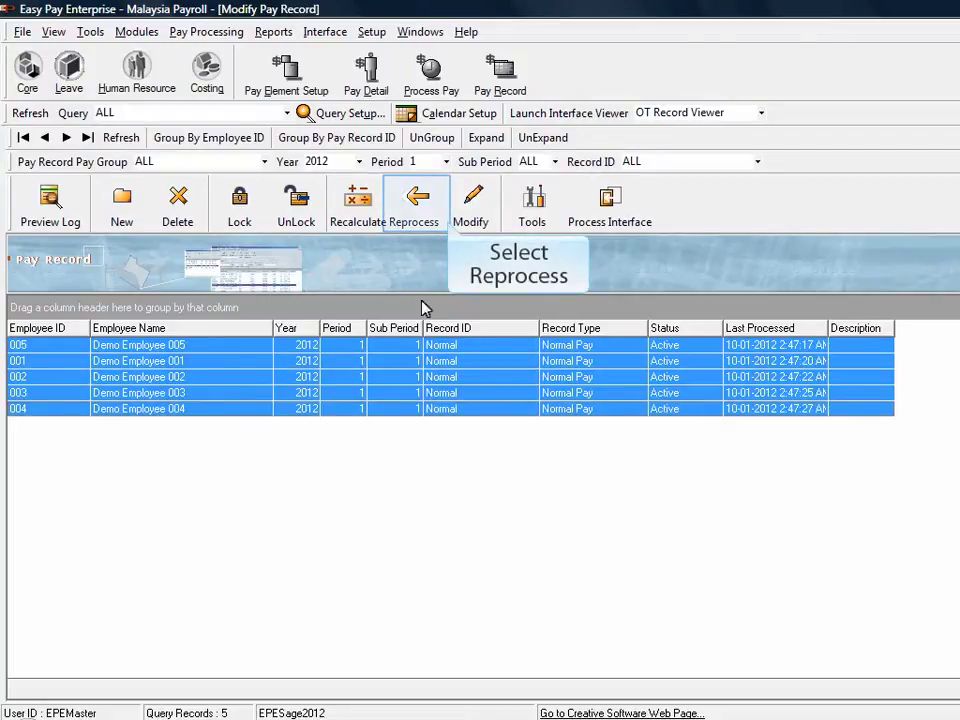
left_click(440, 196)
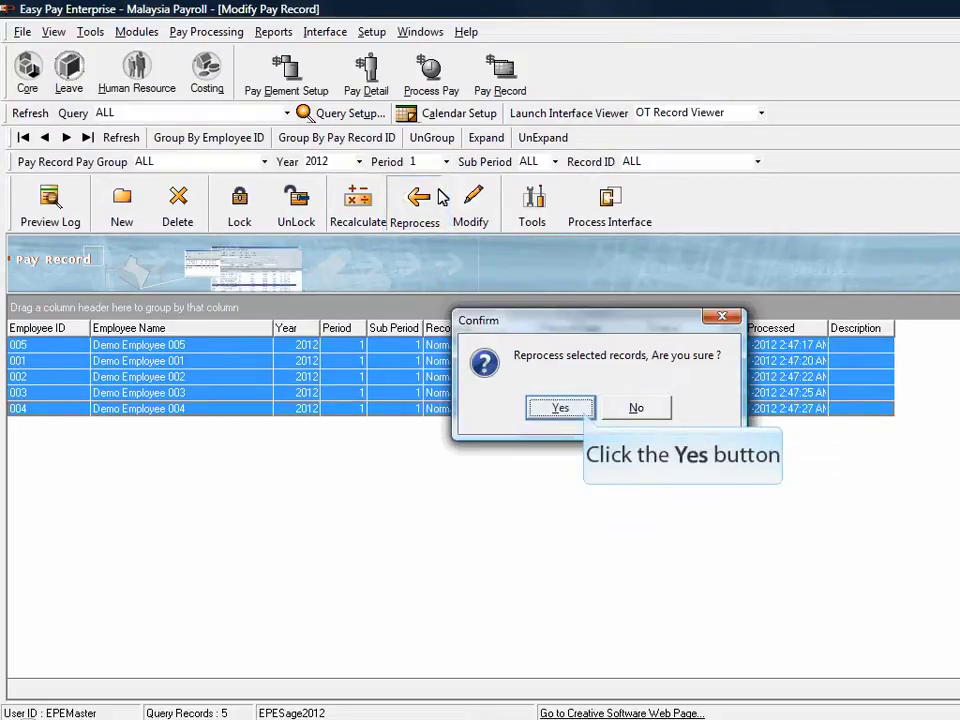
left_click(558, 407)
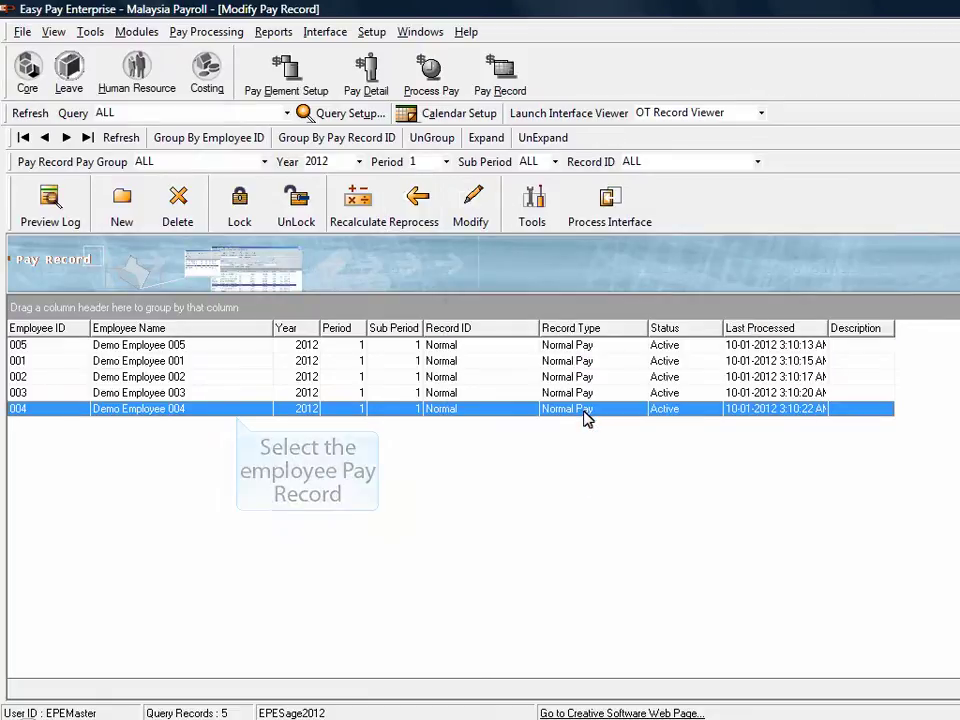
double_click(343, 410)
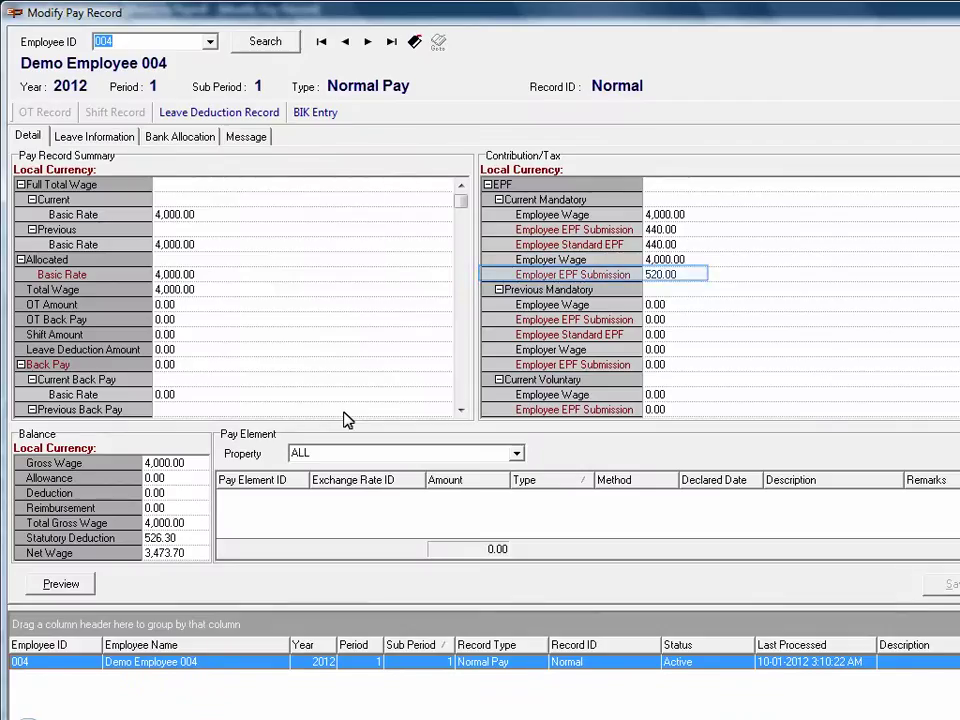